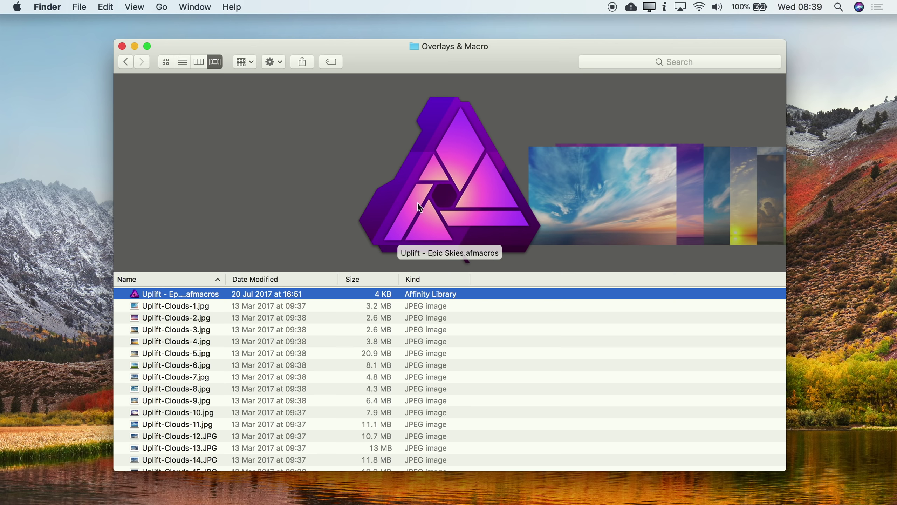
Browse the sky overlay images in the Overlays & Macro folder and return to the Uplift - Epic Skies.afmacros file
scroll(533, 210, "right", 10)
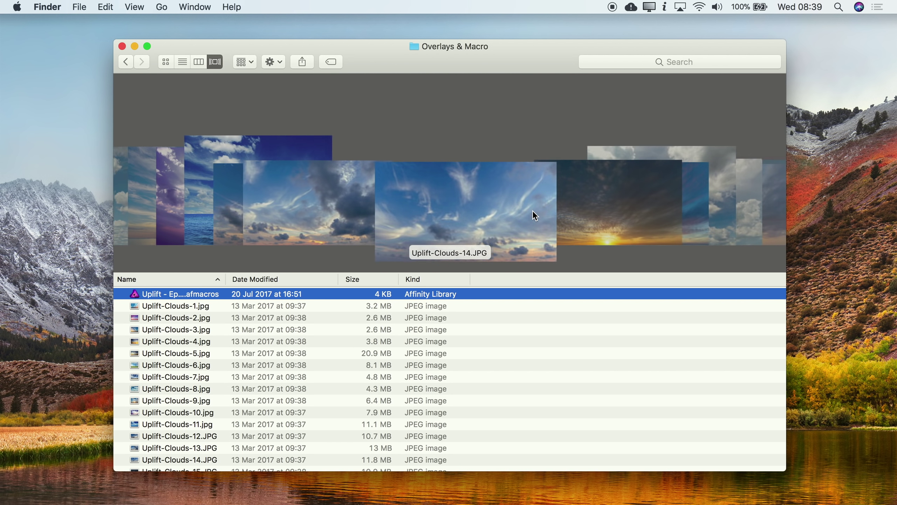
scroll(532, 215, "right", 13)
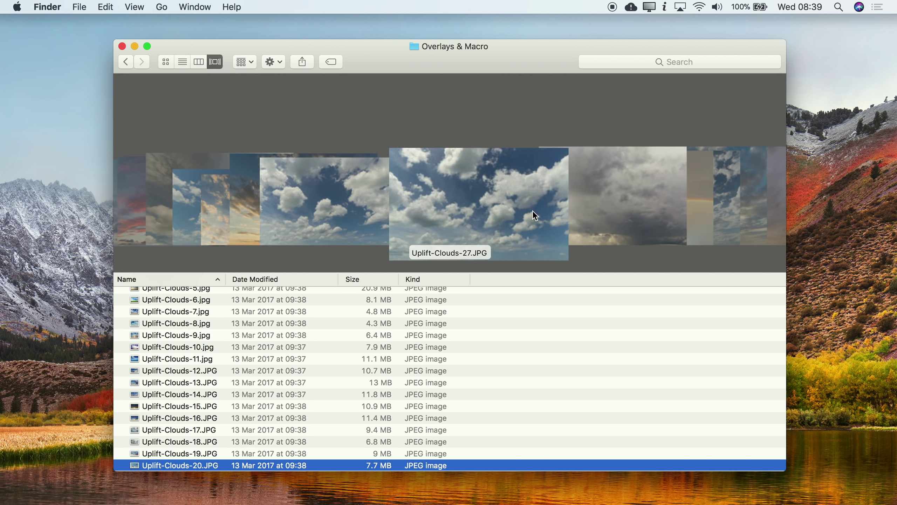
scroll(534, 212, "right", 20)
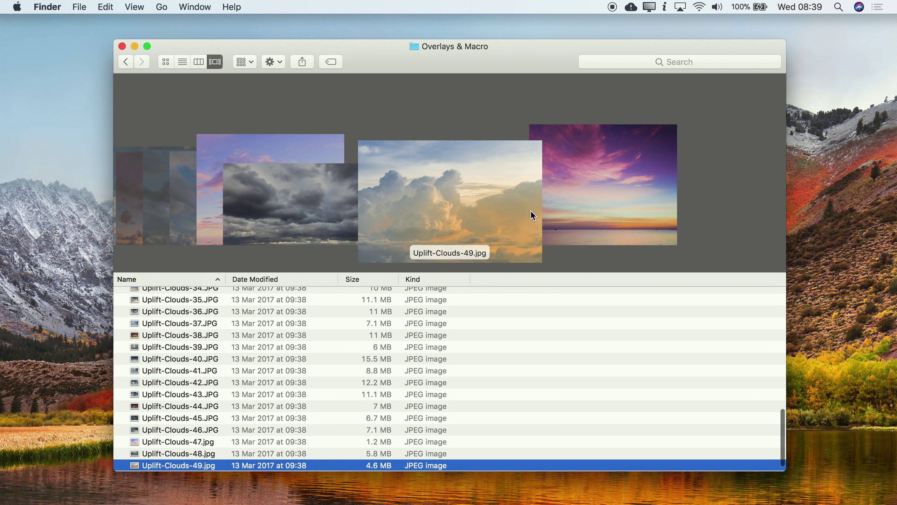
scroll(423, 209, "left", 20)
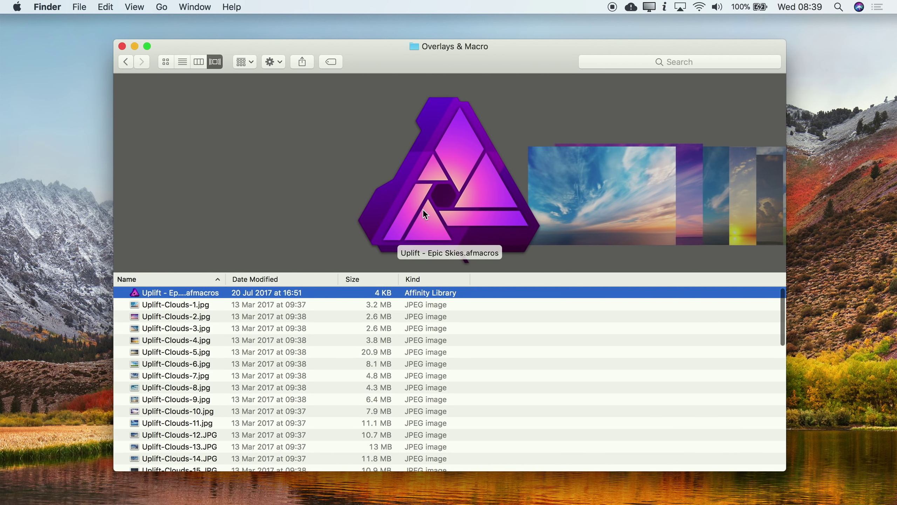
Switch to Affinity Photo Beta, show the Library and look at its option for importing macros
key("super+Tab")
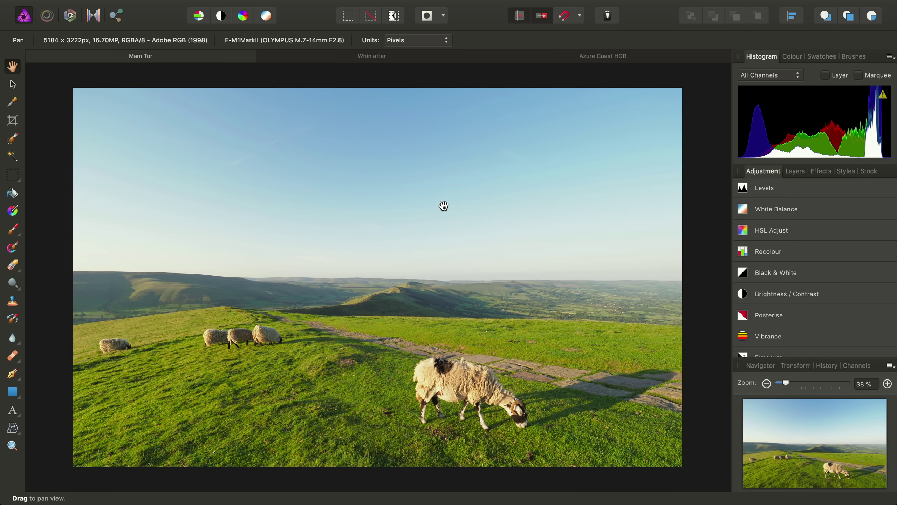
left_click(418, 6)
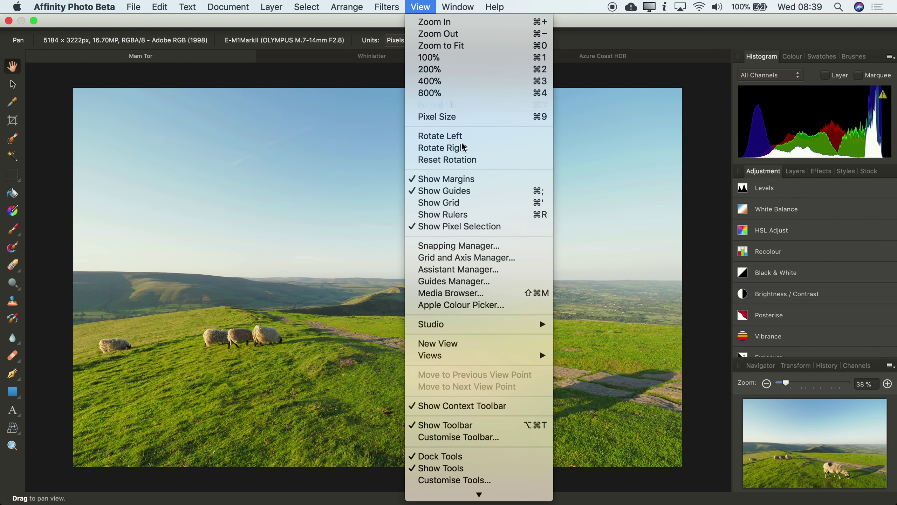
mouse_move(522, 325)
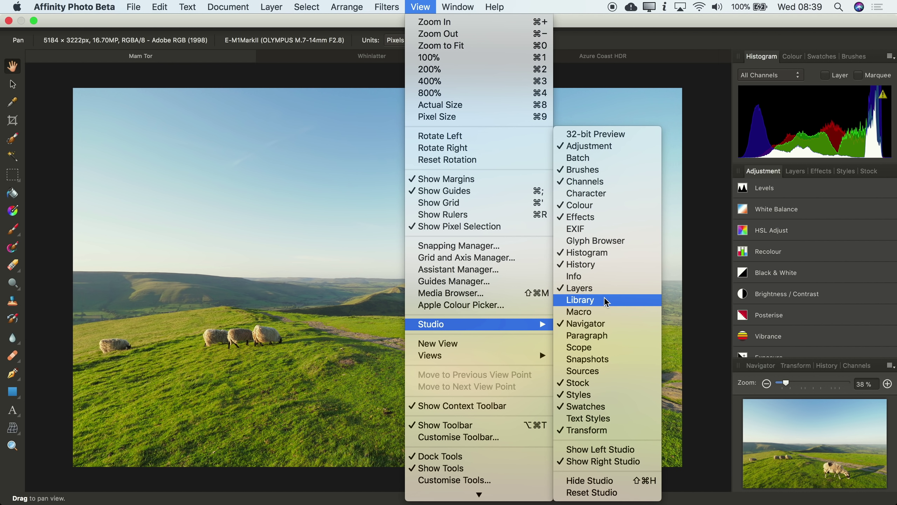
left_click(584, 303)
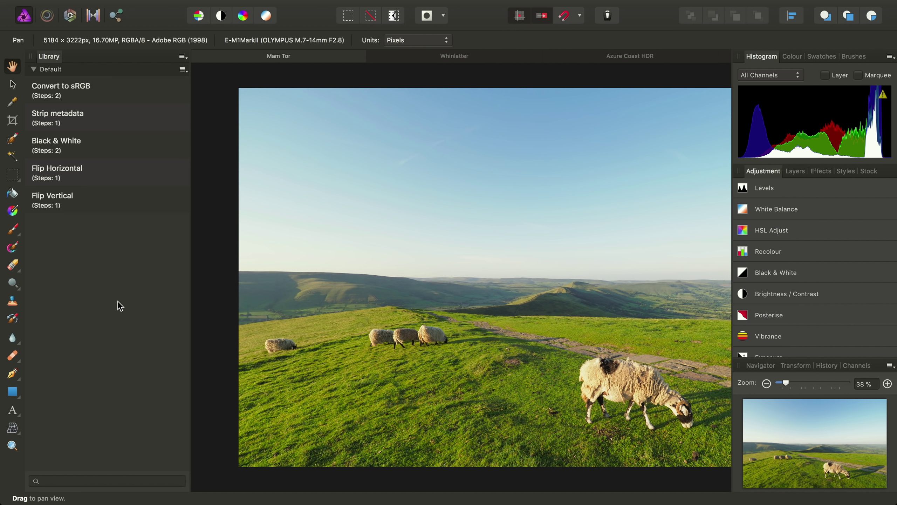
left_click(182, 56)
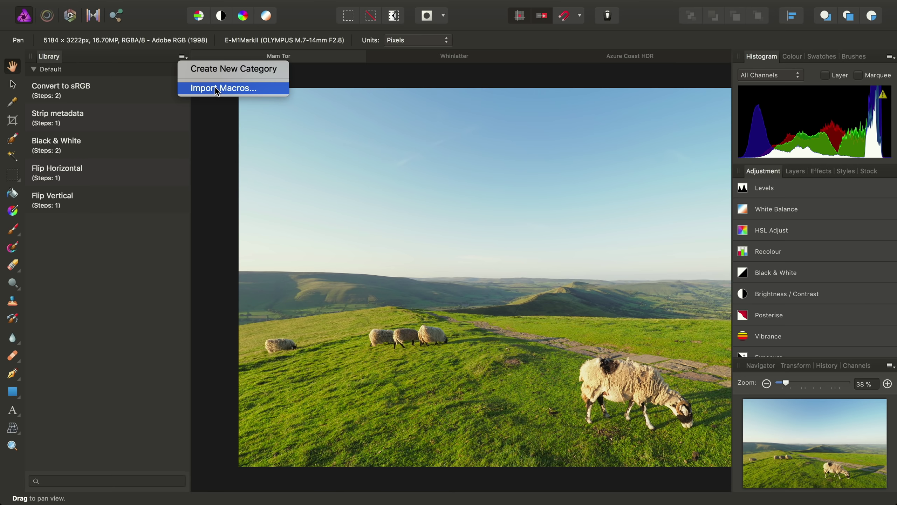
left_click(357, 182)
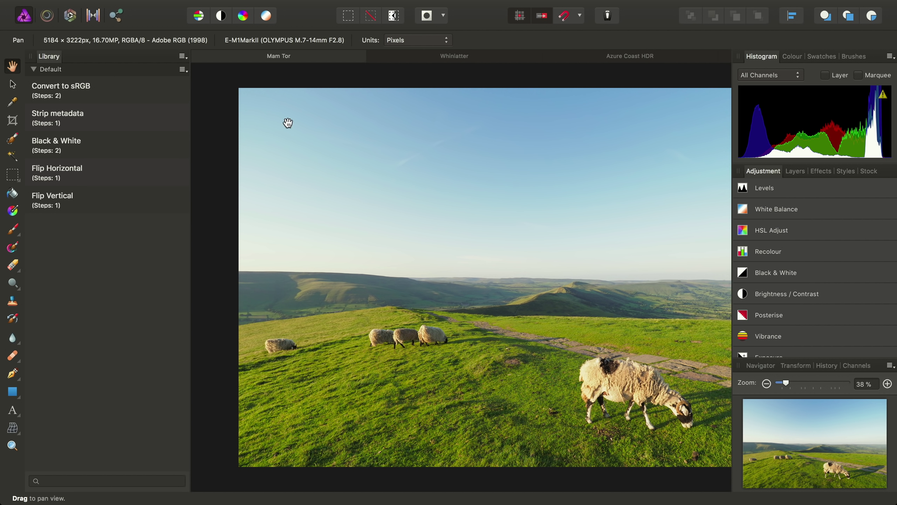
Hide the Library again
left_click(420, 7)
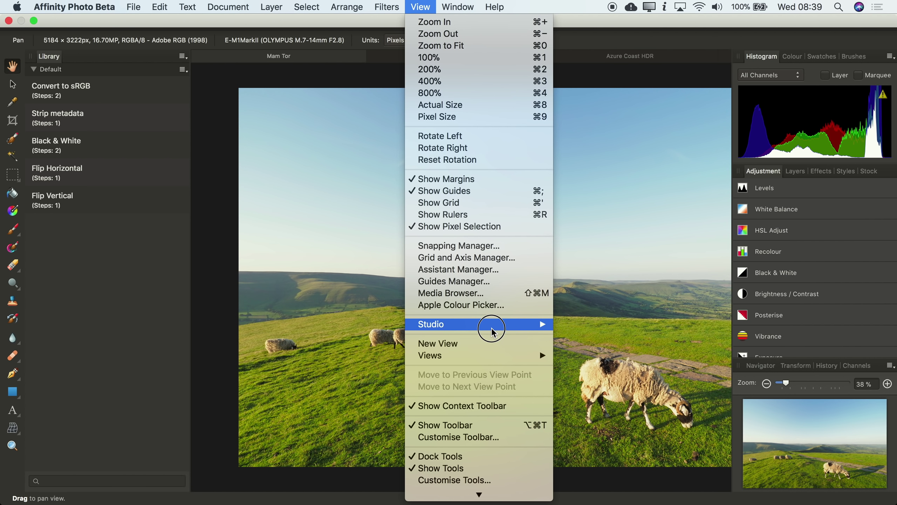
mouse_move(492, 332)
left_click(591, 300)
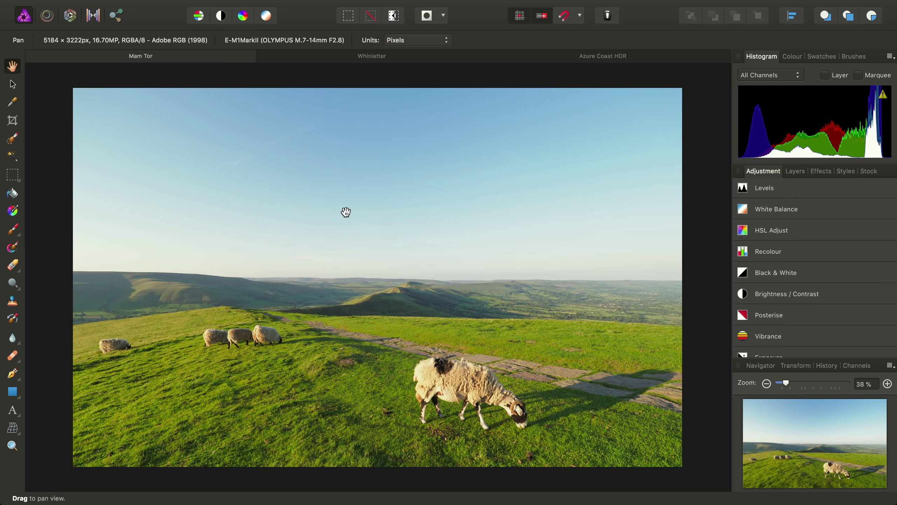
Import Uplift - Epic Skies.afmacros from the Overlays & Macro folder in Finder into Affinity Photo Beta and accept the import
key("super+Tab")
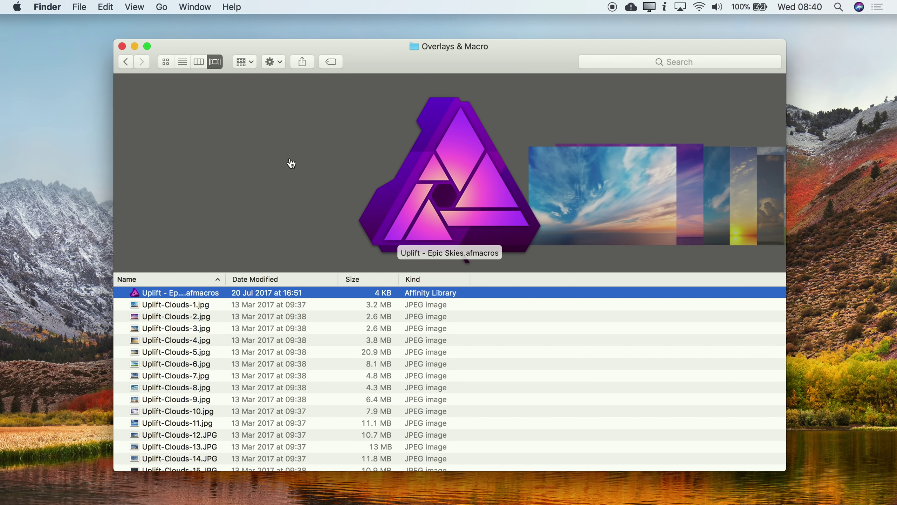
left_click_drag(187, 291, 308, 138)
key("super+Tab")
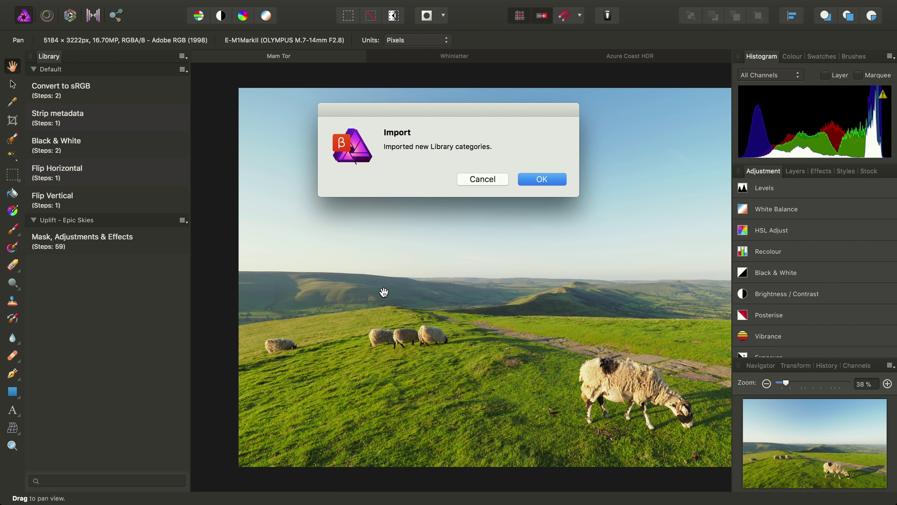
left_click(556, 183)
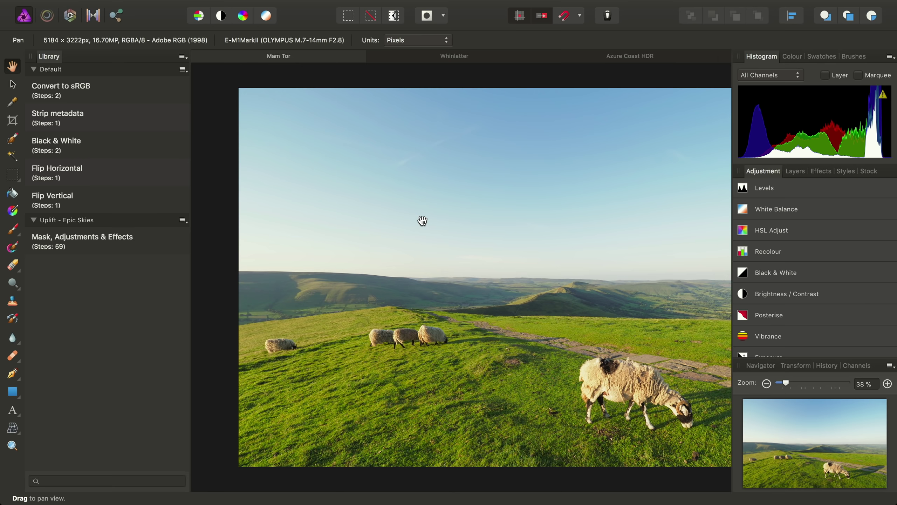
Show the layers of the Mam Tor photo and place Uplift-Clouds-23.JPG from the Finder folder as a new layer above the background
key("super+minus")
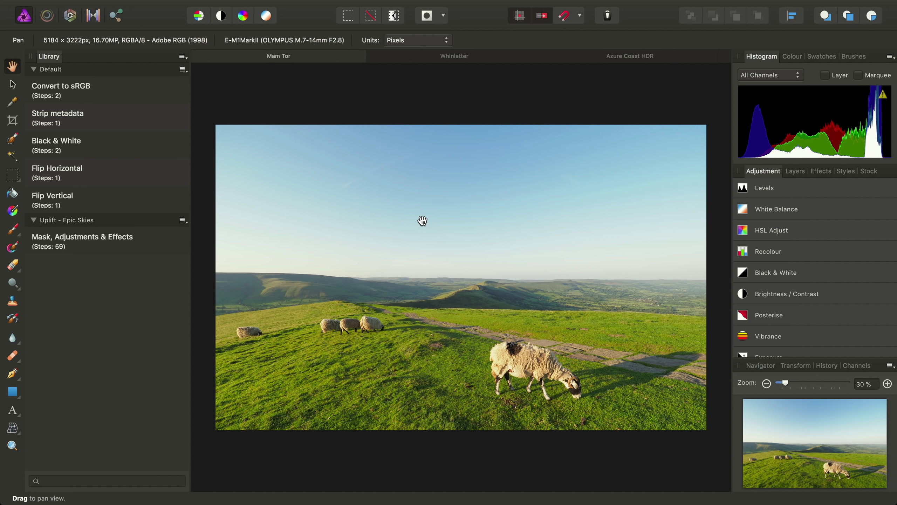
left_click(796, 171)
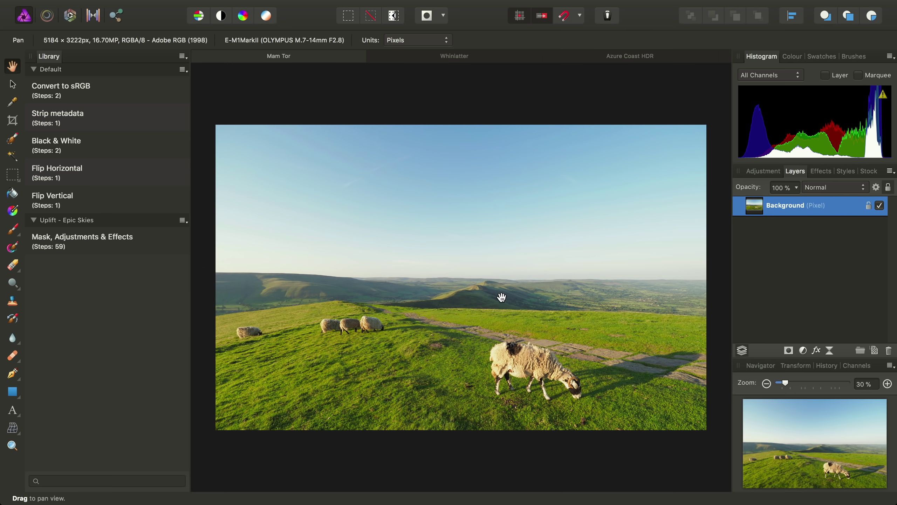
key("super+Tab")
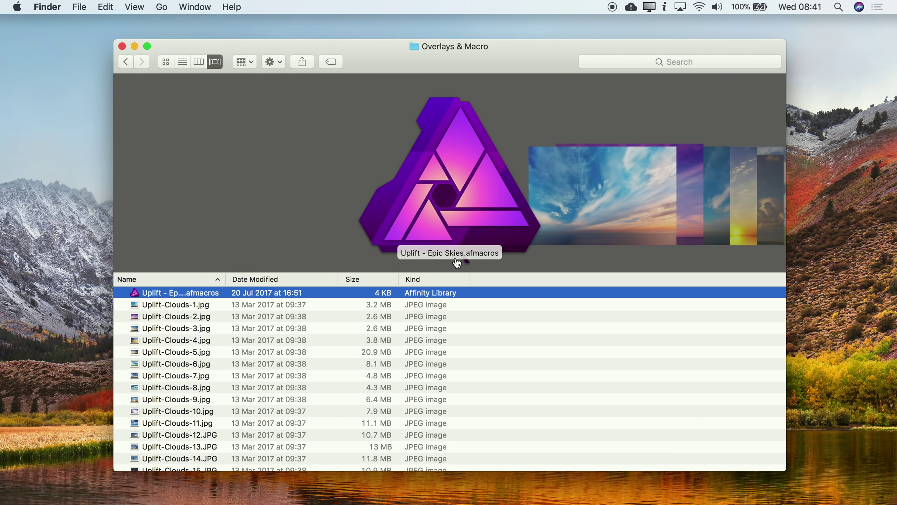
scroll(455, 199, "right", 12)
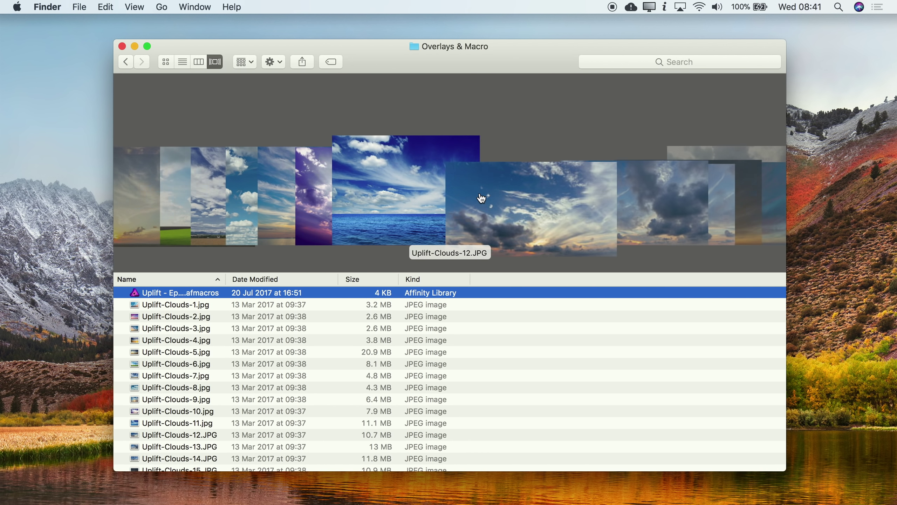
scroll(481, 198, "right", 9)
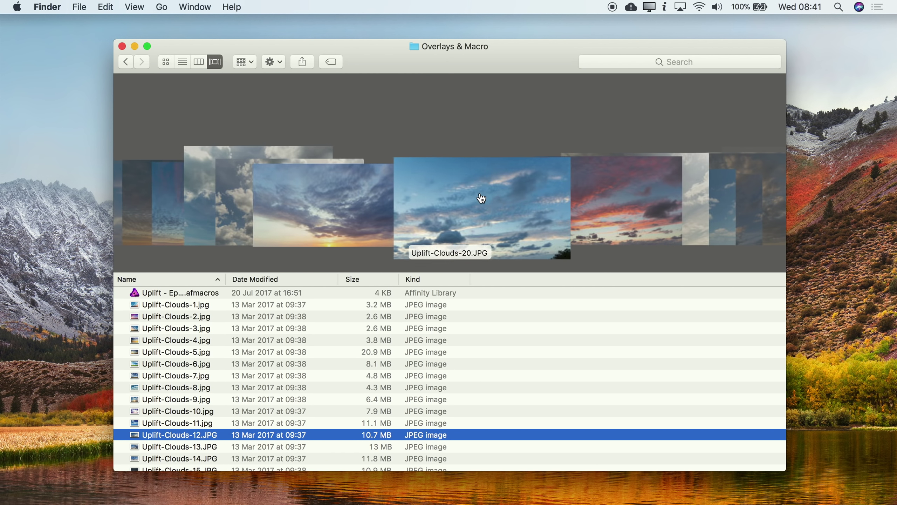
scroll(481, 198, "right", 4)
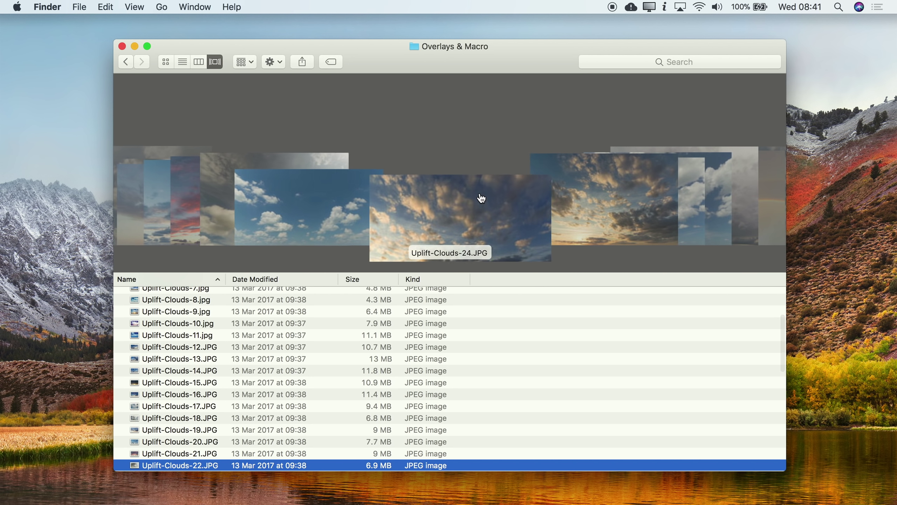
scroll(482, 198, "left", 1)
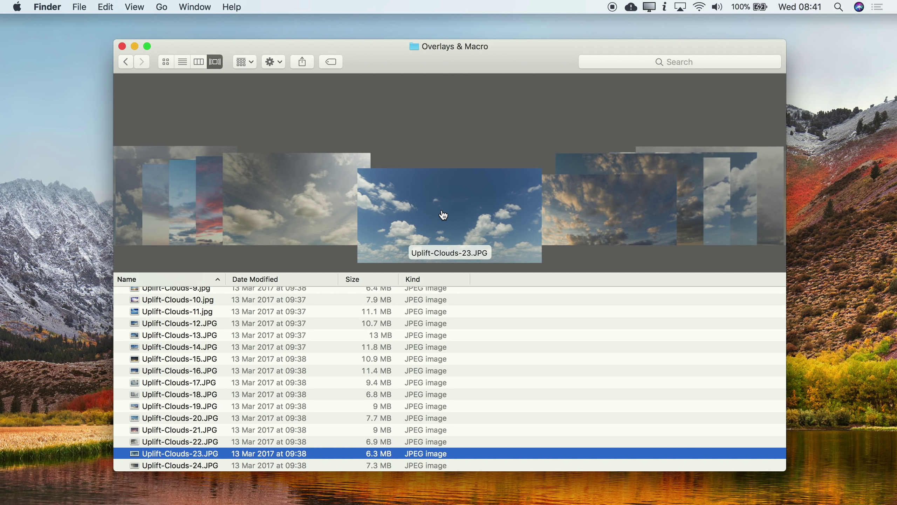
left_click_drag(457, 219, 494, 244)
key("super+Tab")
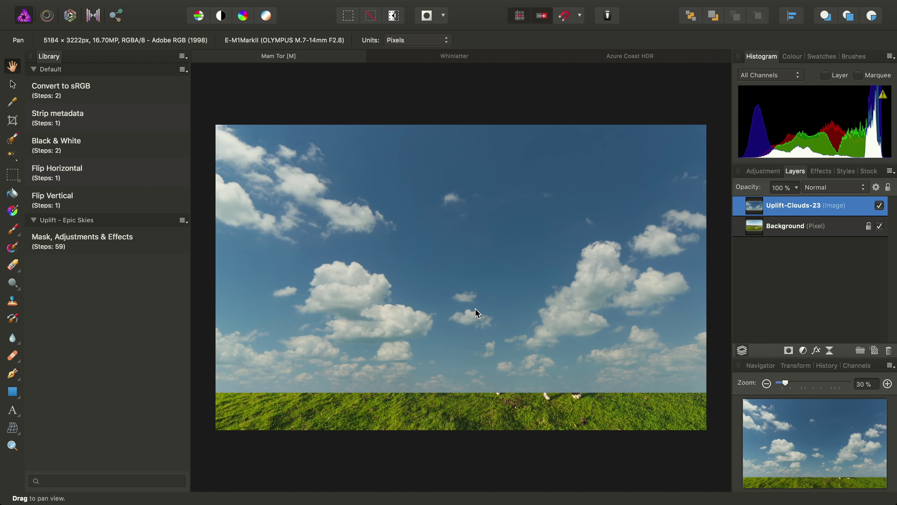
Move the Uplift-Clouds-23 layer up so it covers the full sky width and its lower edge meets the horizon
left_click(11, 86)
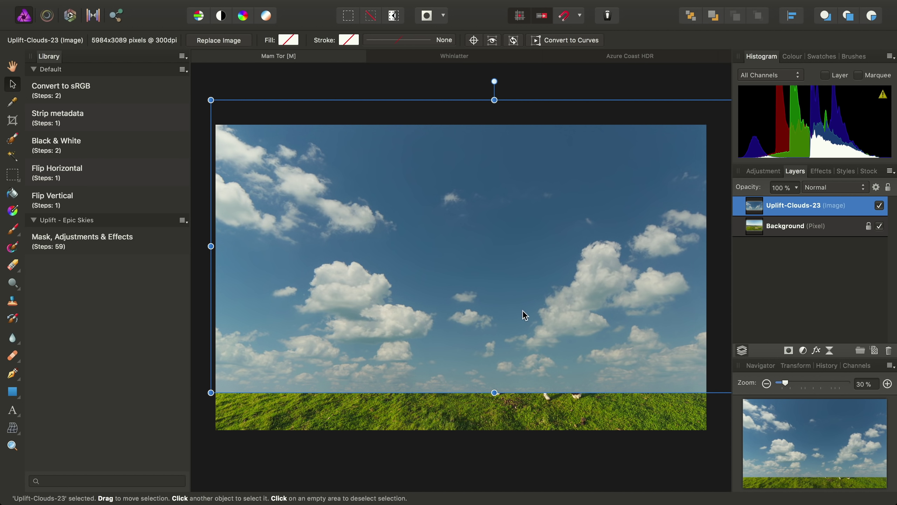
scroll(523, 310, "down", 2)
left_click_drag(521, 311, 509, 209)
scroll(501, 301, "up", 2)
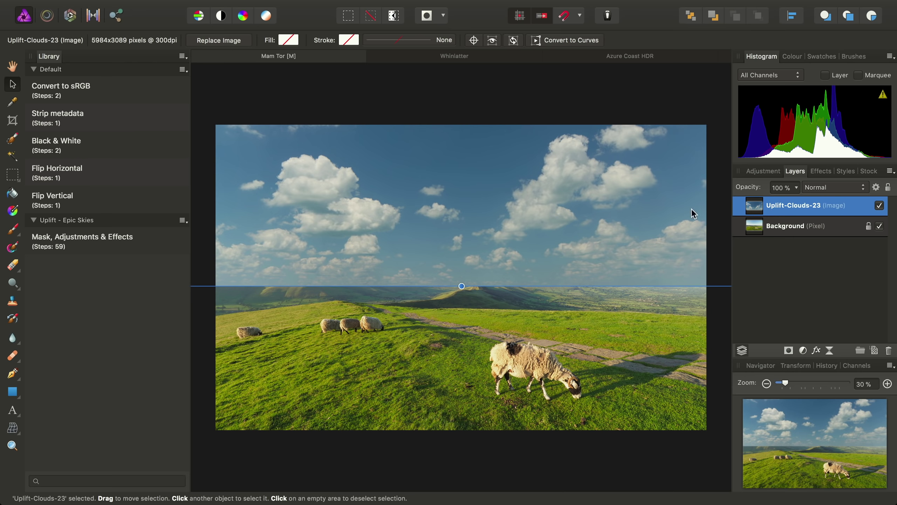
Run the Mask, Adjustments & Effects macro, setting Brightness Tonal Matching to 42%, Contrast Tonal Matching to 13% and Contrast Boost to 35%
left_click(120, 239)
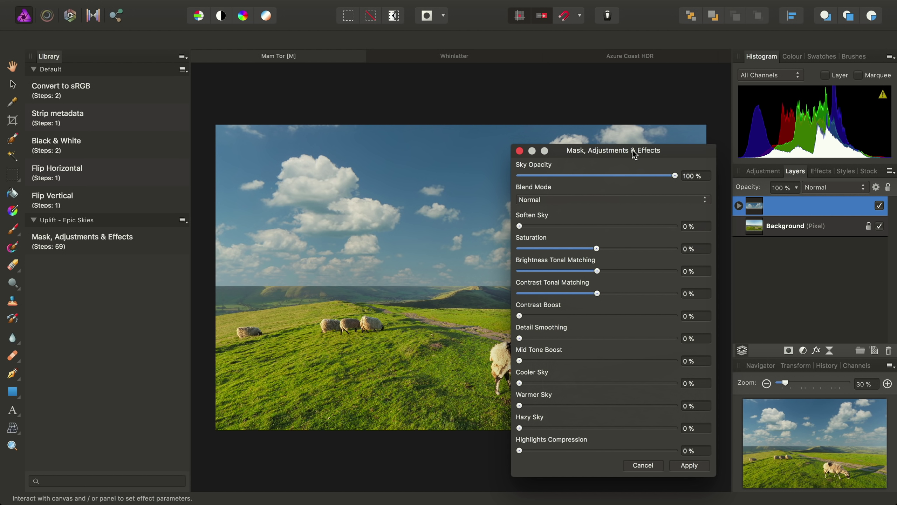
left_click_drag(632, 149, 130, 99)
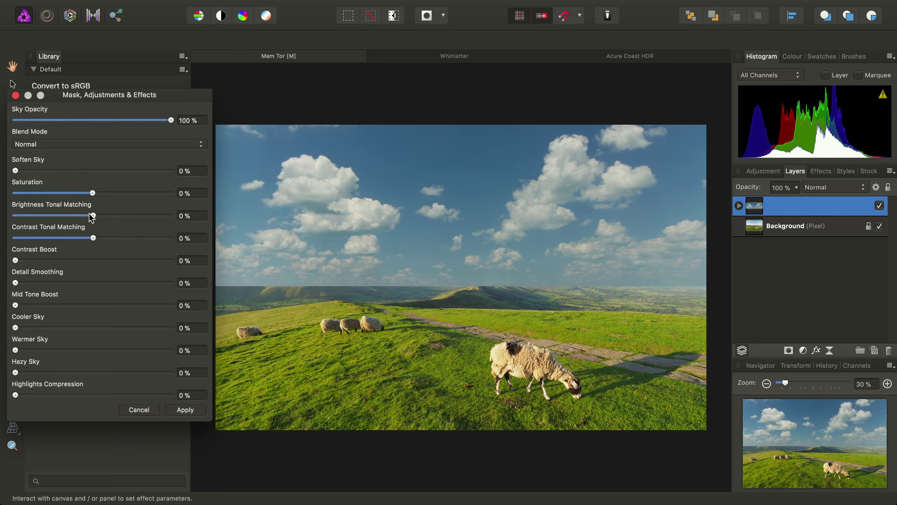
left_click_drag(91, 217, 103, 237)
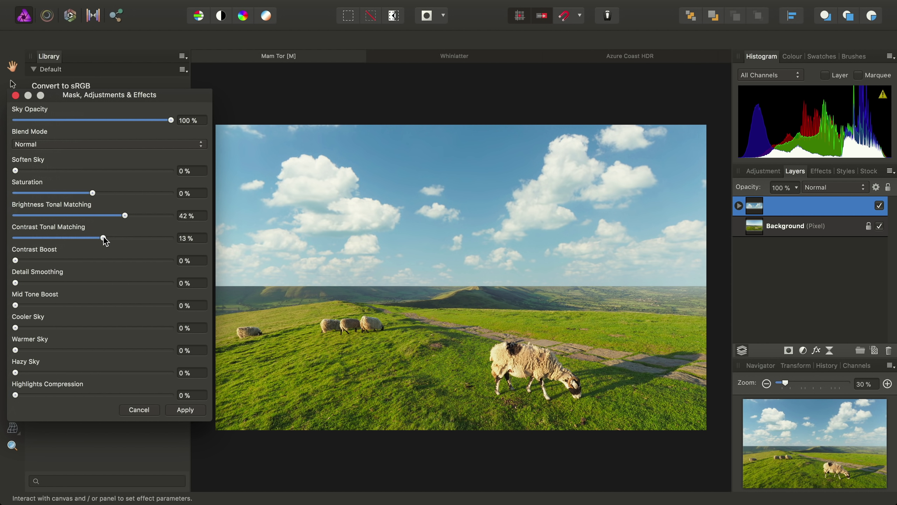
left_click_drag(15, 260, 70, 261)
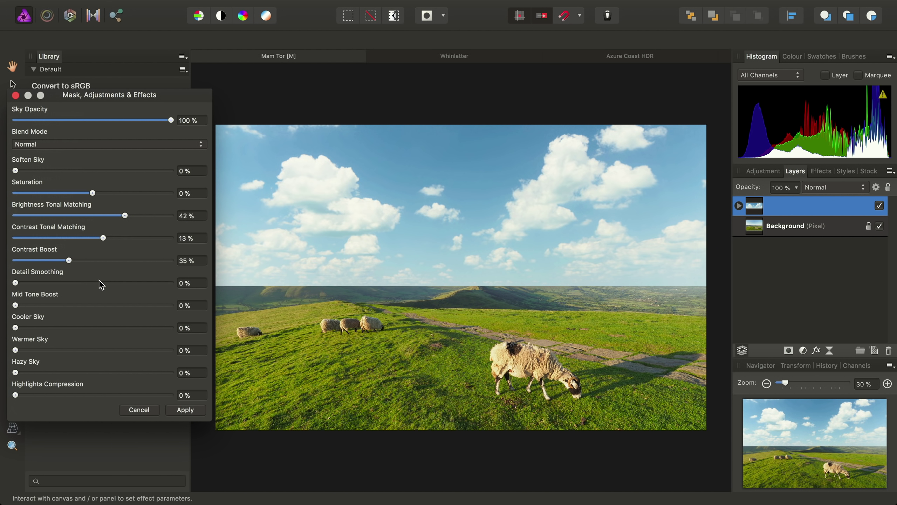
Set Mid Tone Boost to 27%, Cooler Sky to 28% and Hazy Sky to 24%, and apply the macro
left_click_drag(57, 305, 56, 305)
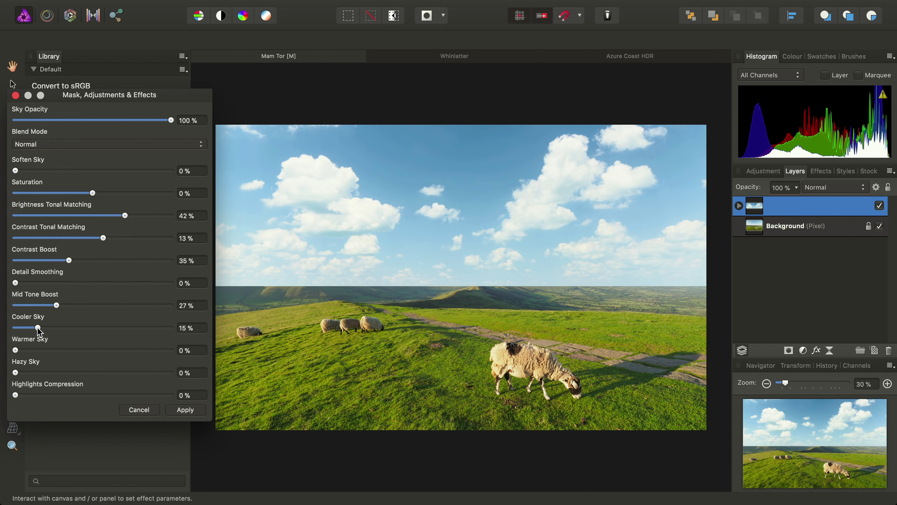
left_click_drag(37, 327, 58, 327)
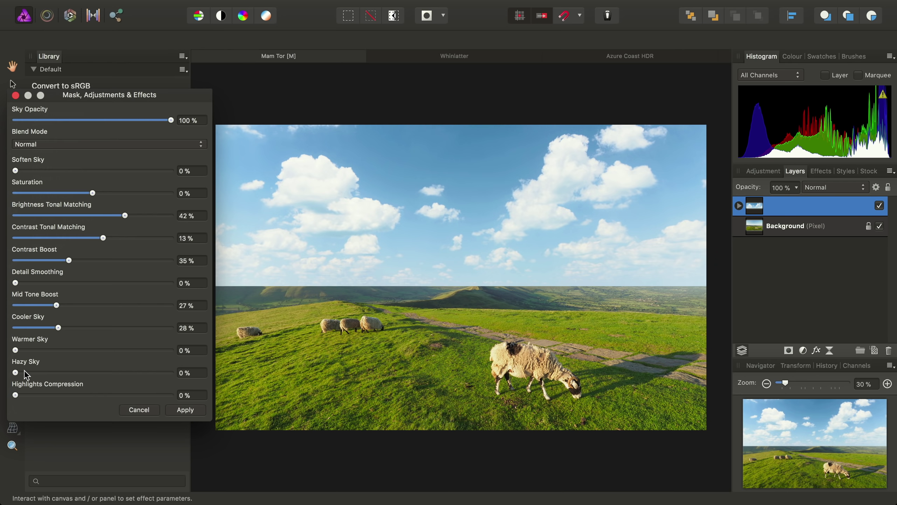
left_click_drag(27, 373, 52, 372)
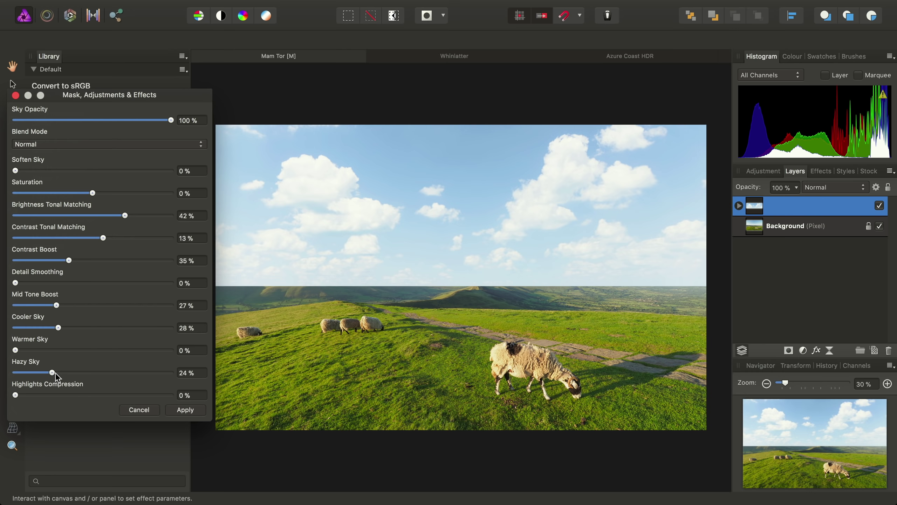
left_click(185, 412)
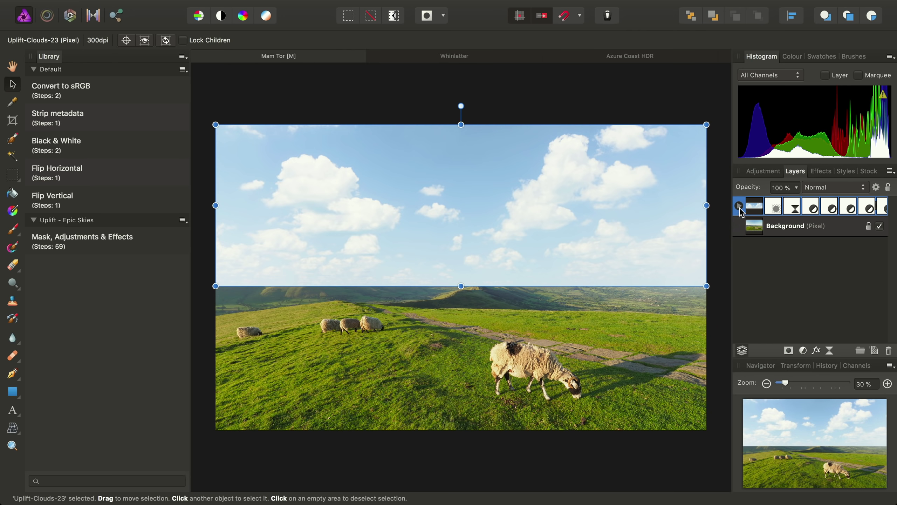
Expand the Uplift-Clouds-23 layer, select its Mask (Paint to show/hide), and set up a 360 px Paint Brush in black
left_click(739, 206)
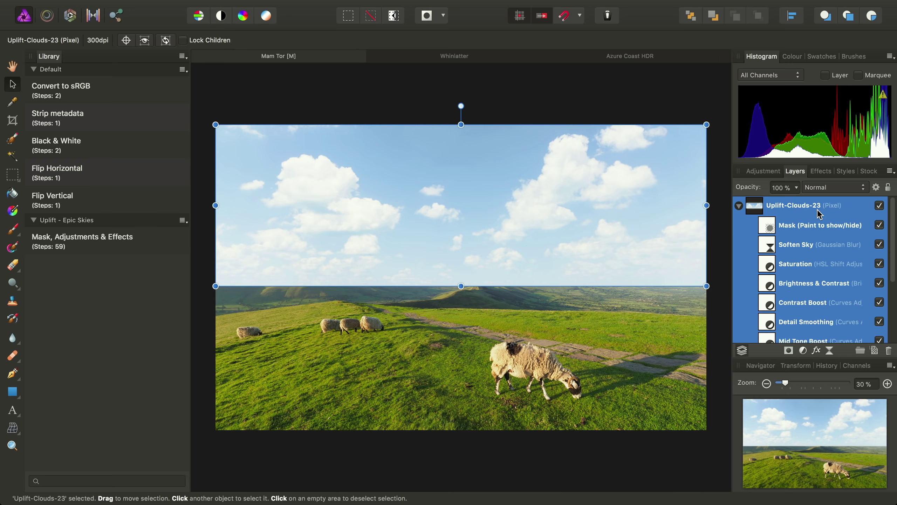
left_click(767, 227)
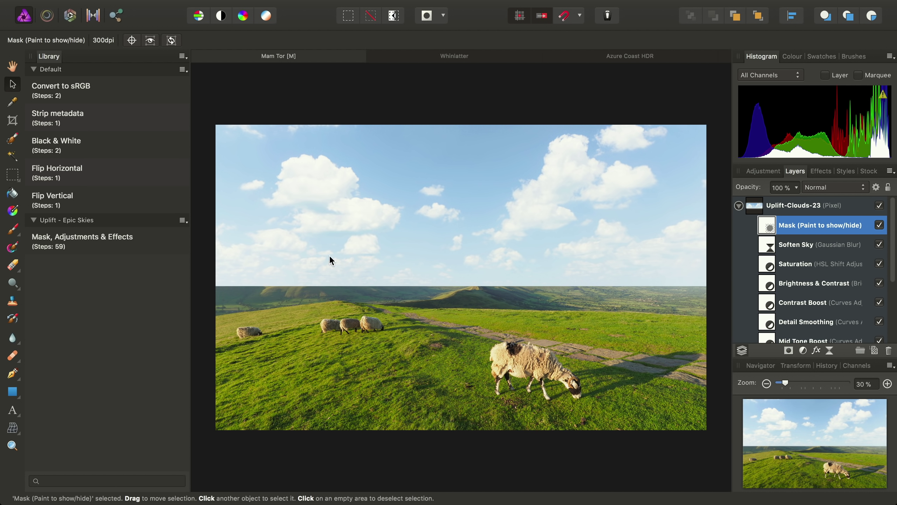
left_click_drag(16, 232, 47, 233)
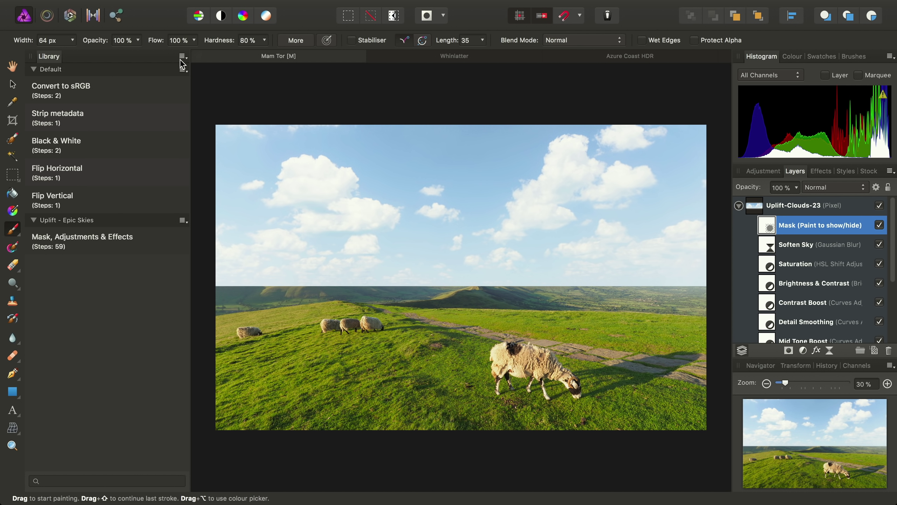
left_click_drag(71, 42, 101, 54)
left_click(793, 56)
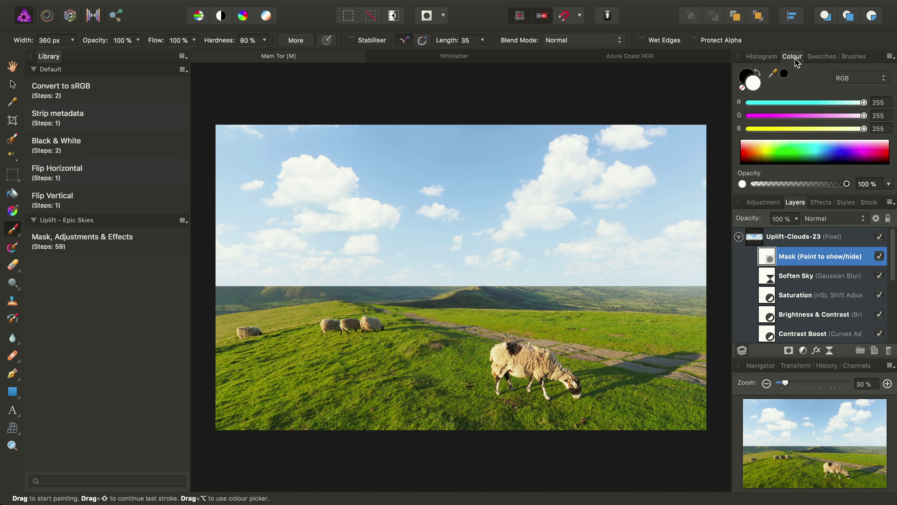
left_click(746, 75)
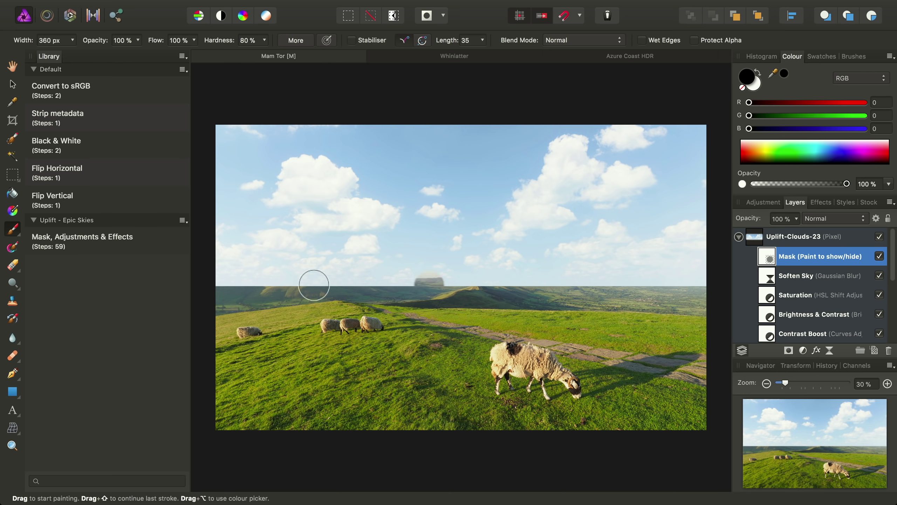
Set the brush hardness to 0% and paint black on the mask along the horizon to reveal the original hills
left_click(264, 41)
left_click_drag(263, 54, 160, 64)
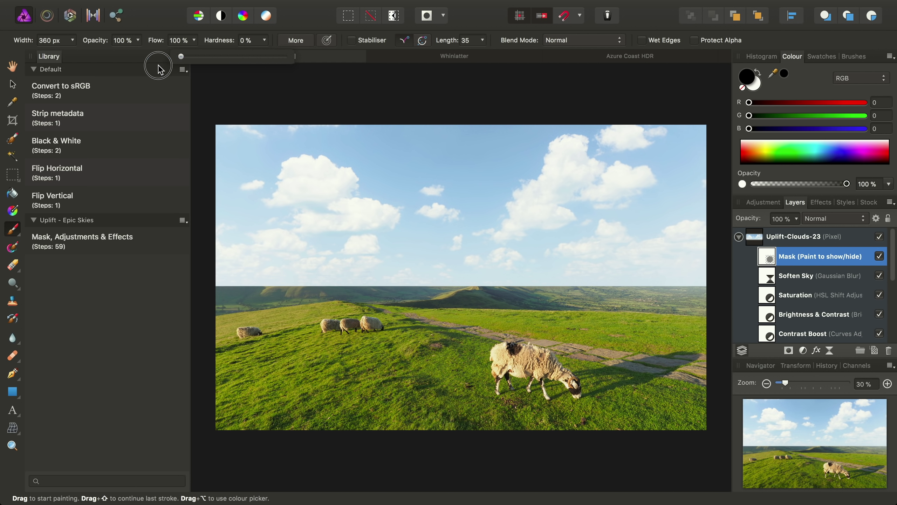
mouse_move(261, 293)
left_mouse_down()
mouse_move(213, 286)
mouse_move(265, 281)
mouse_move(200, 287)
mouse_move(709, 287)
mouse_move(695, 279)
mouse_move(207, 276)
mouse_move(449, 283)
left_mouse_up()
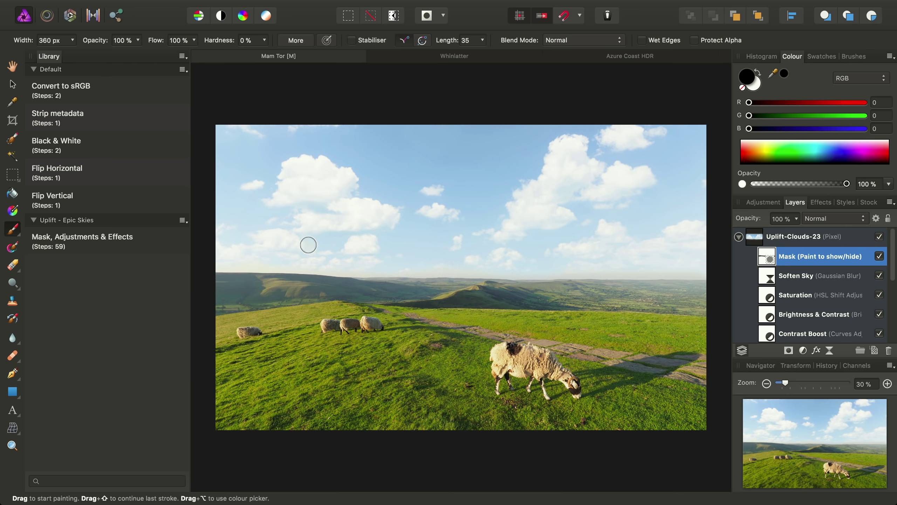
Paint white on the mask just above the ridgeline across the photo to refine the blend between clouds and hills
scroll(308, 244, "up", 6)
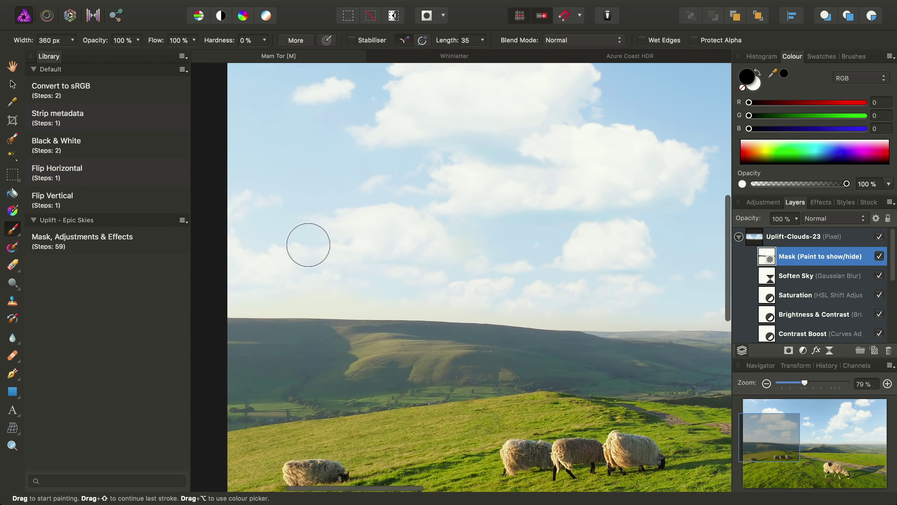
scroll(308, 245, "left", 2)
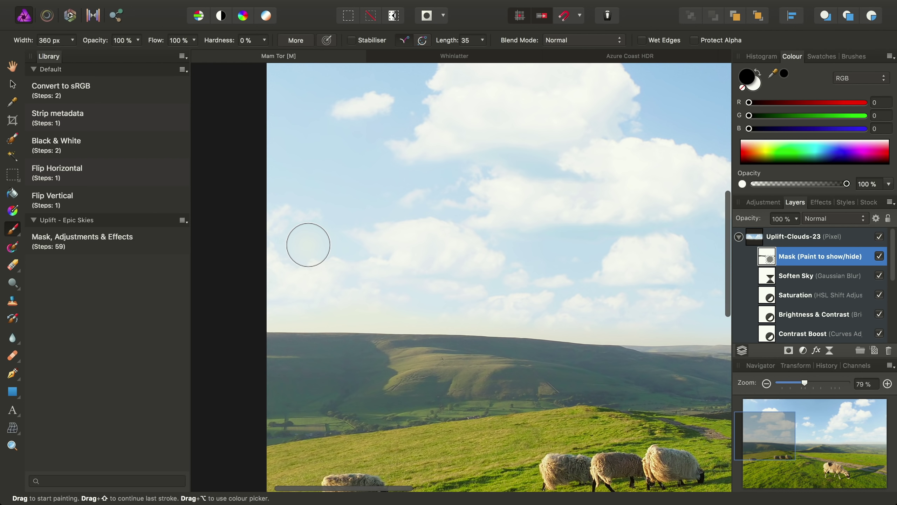
left_click(758, 88)
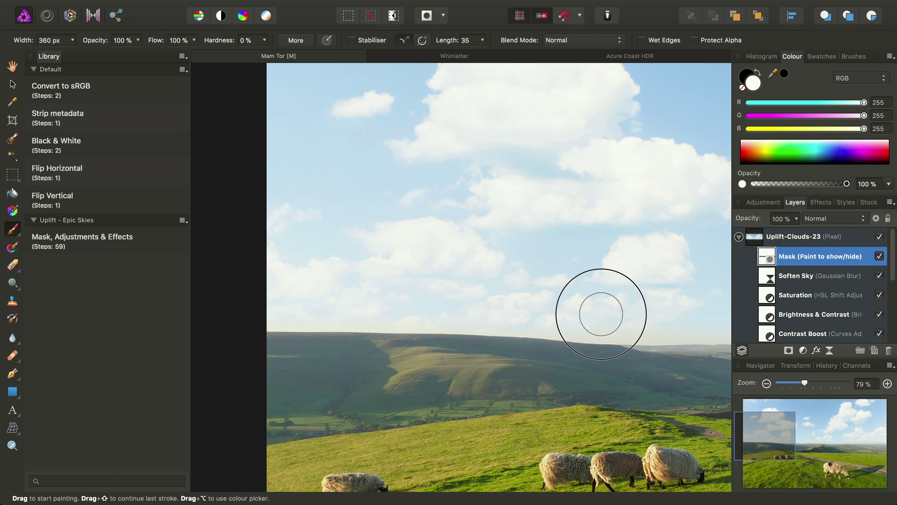
scroll(632, 317, "right", 10)
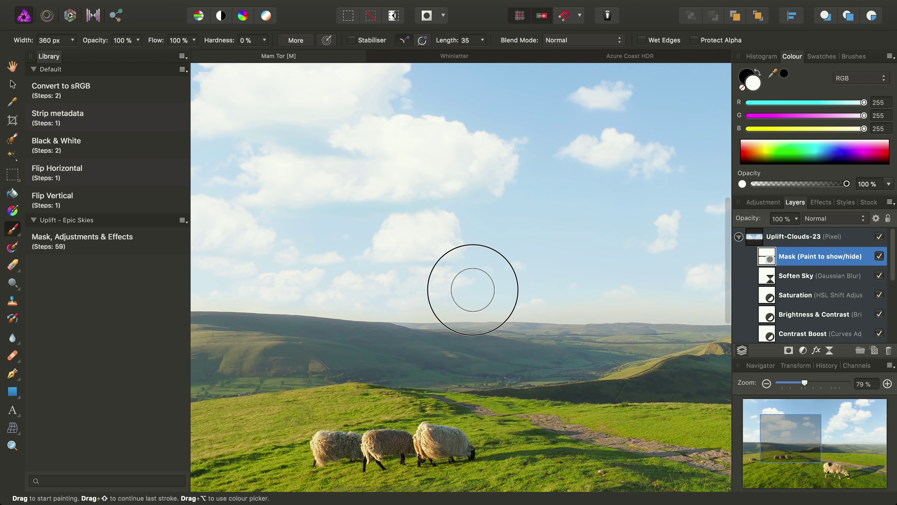
scroll(524, 294, "right", 8)
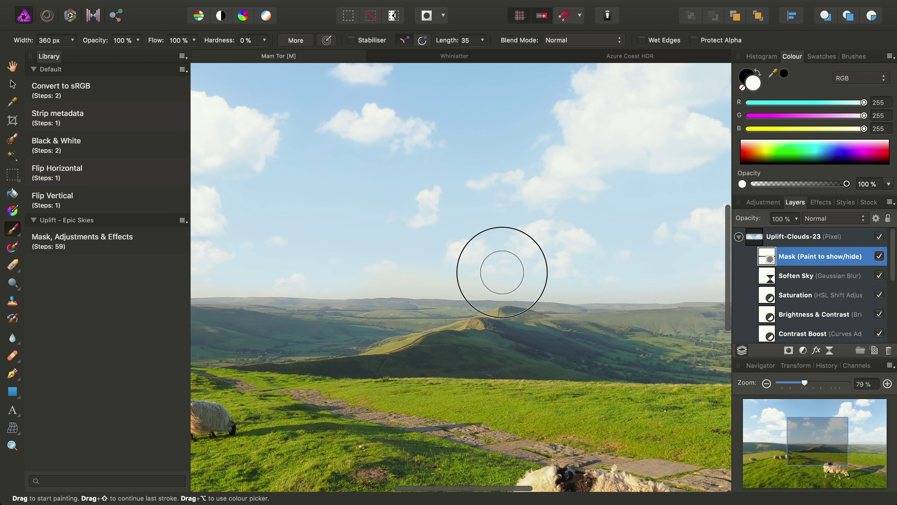
scroll(526, 256, "right", 1)
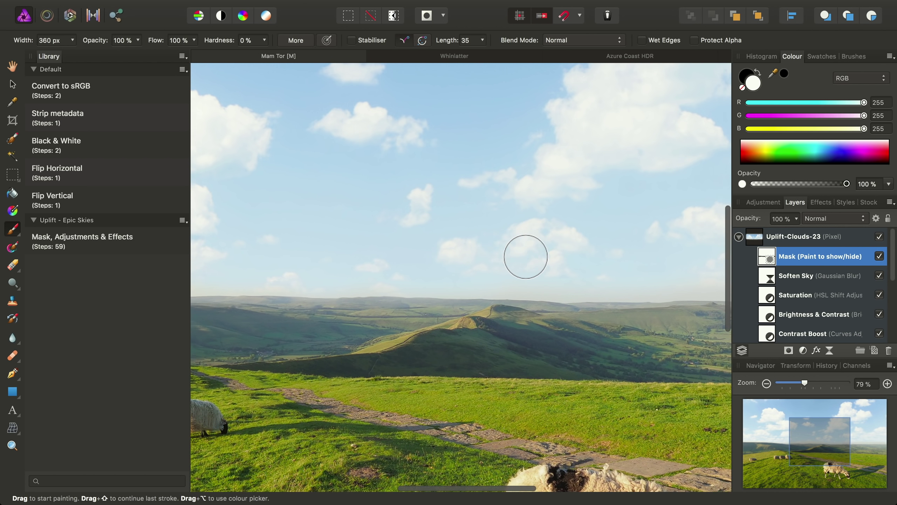
scroll(525, 256, "right", 10)
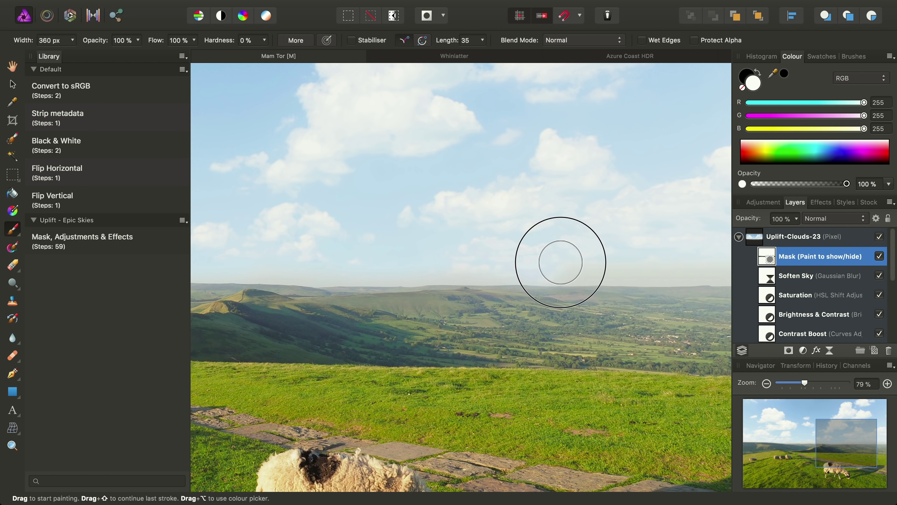
scroll(593, 259, "right", 8)
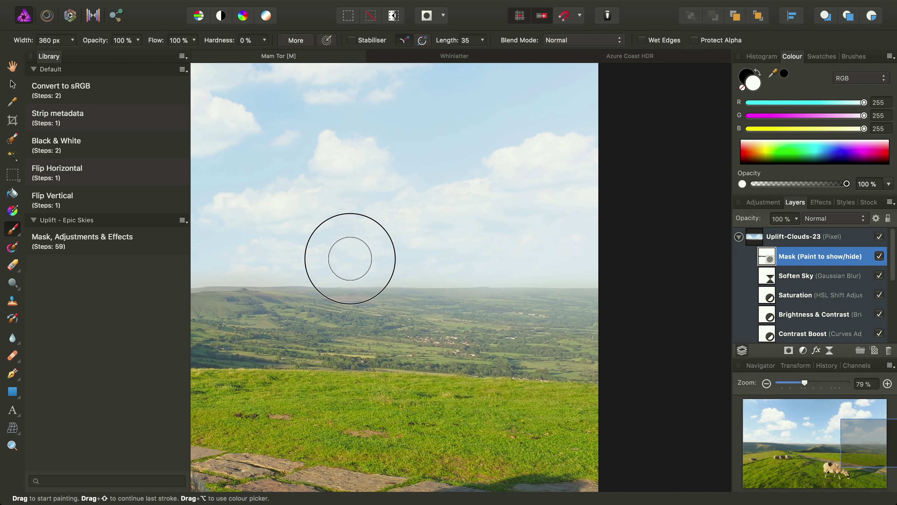
scroll(326, 260, "left", 5)
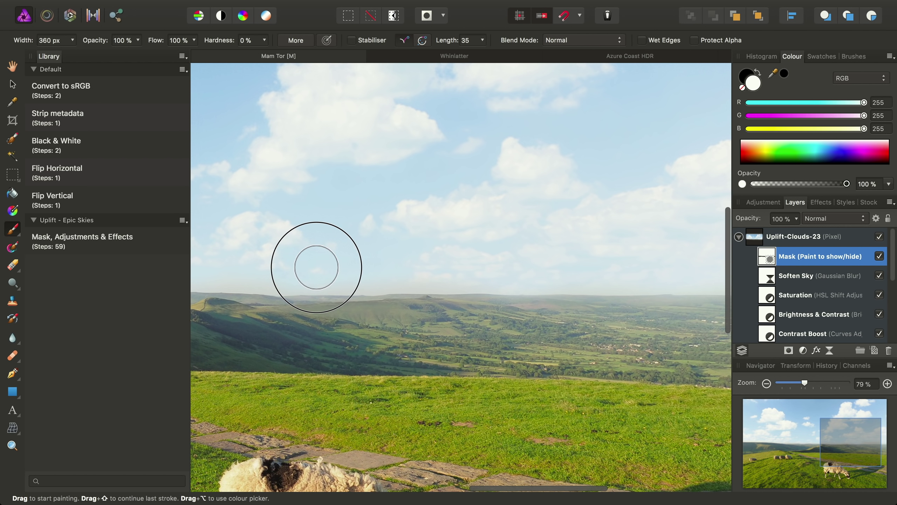
scroll(310, 265, "left", 3)
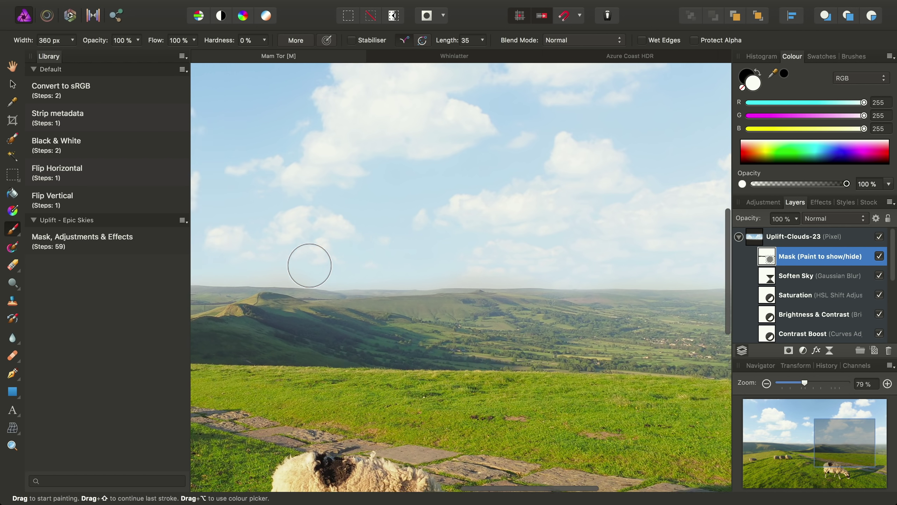
scroll(310, 265, "left", 3)
scroll(409, 246, "left", 1)
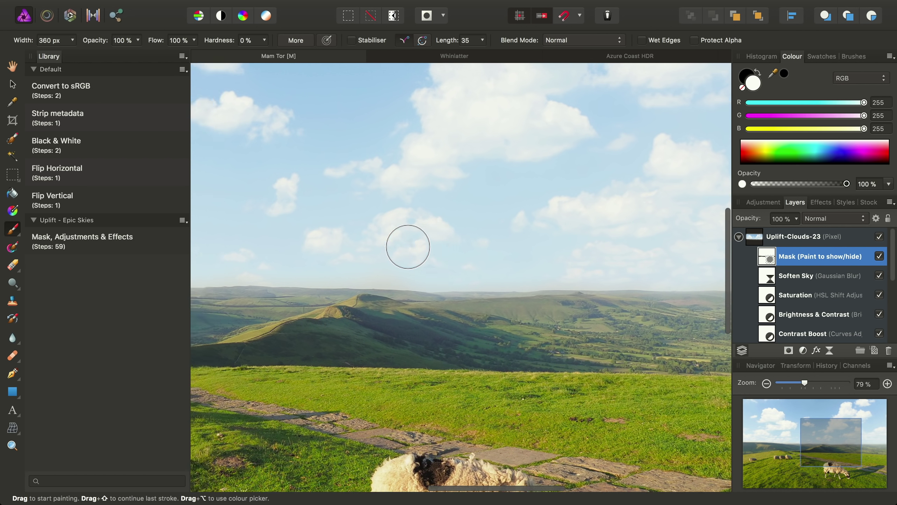
scroll(408, 248, "left", 3)
scroll(303, 268, "left", 3)
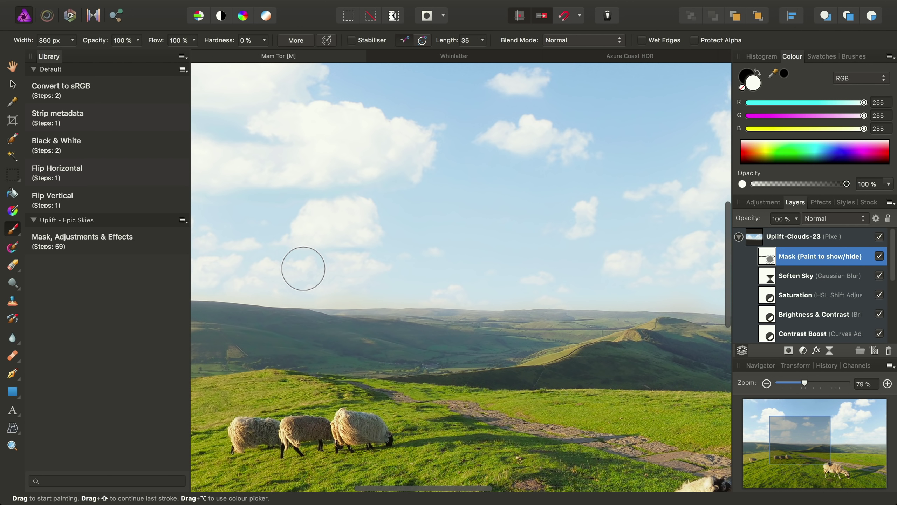
key("h")
key("super+0")
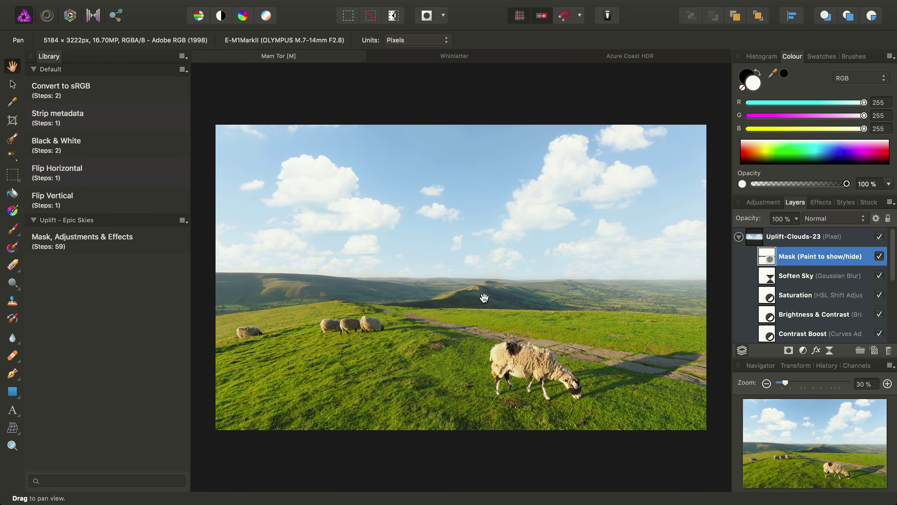
Open the Whinlatter photo, fit it in view, and browse the cloud overlays in Finder to Uplift-Clouds-48.jpg
left_click(459, 57)
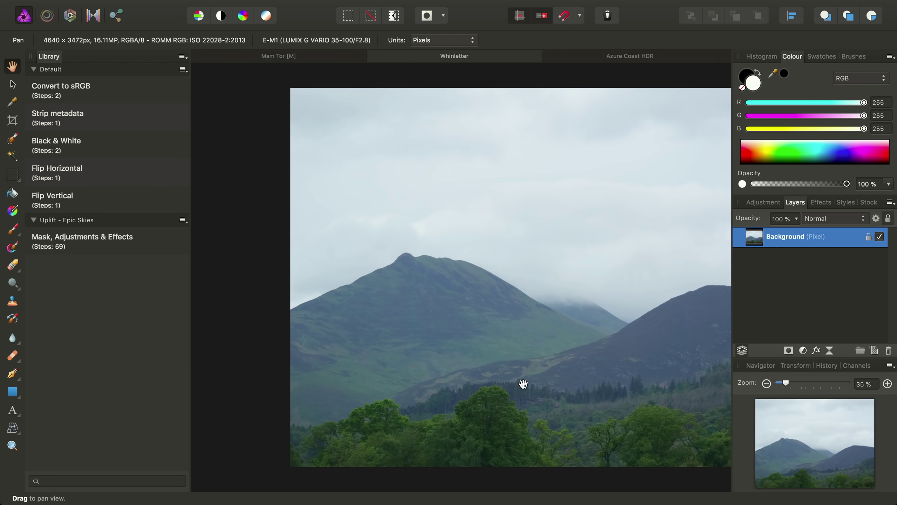
scroll(524, 383, "right", 5)
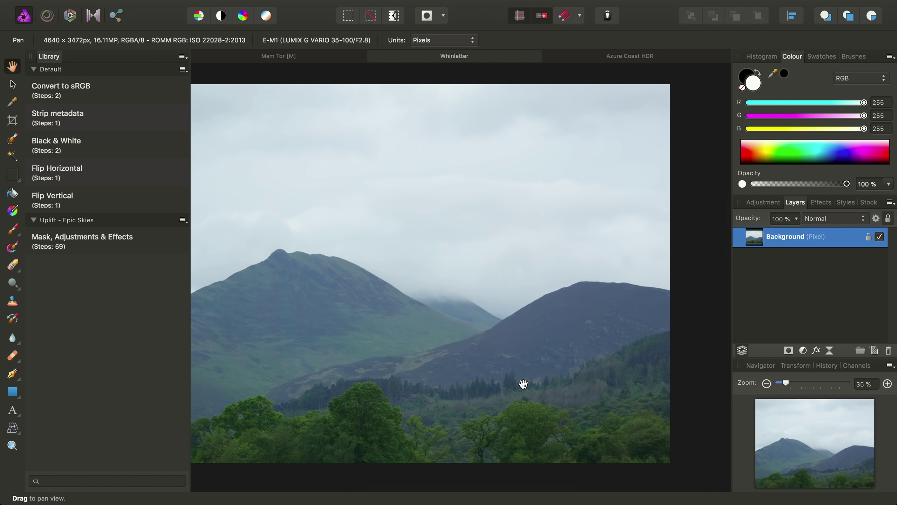
scroll(523, 383, "down", 1)
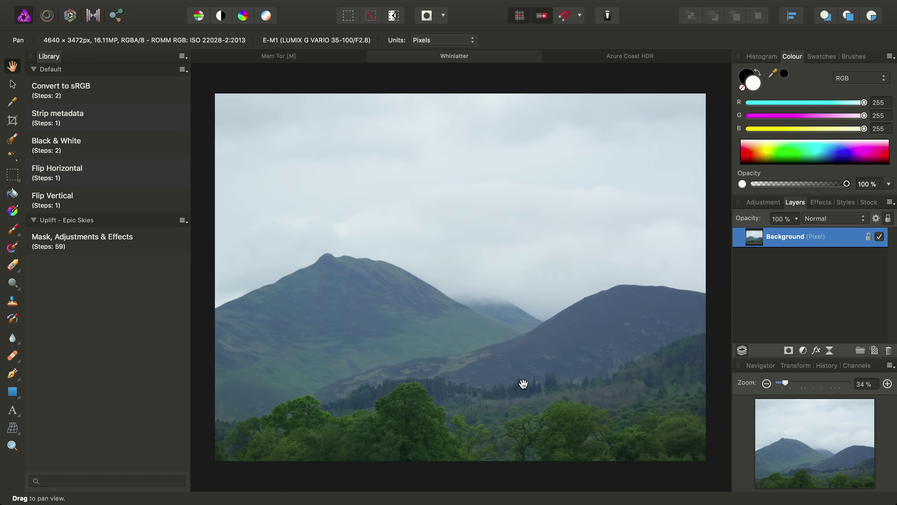
key("super+Tab")
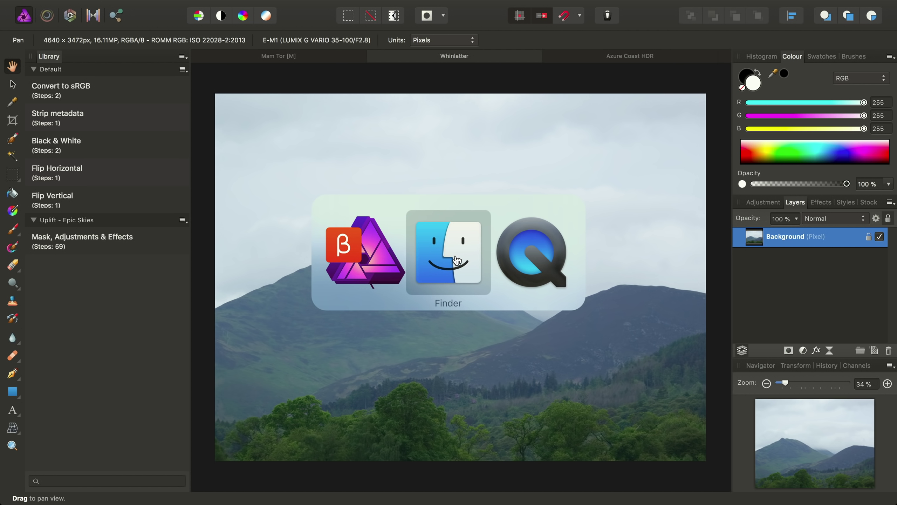
left_click(456, 261)
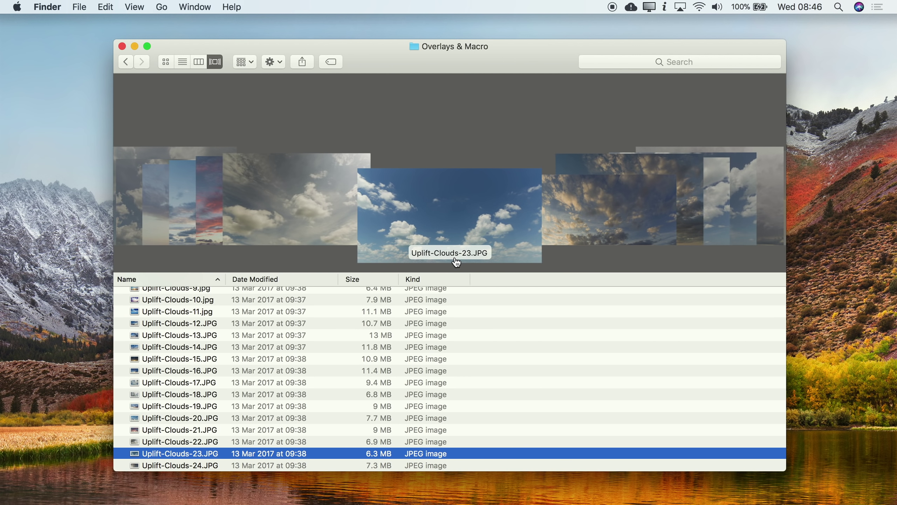
scroll(497, 203, "down", 15)
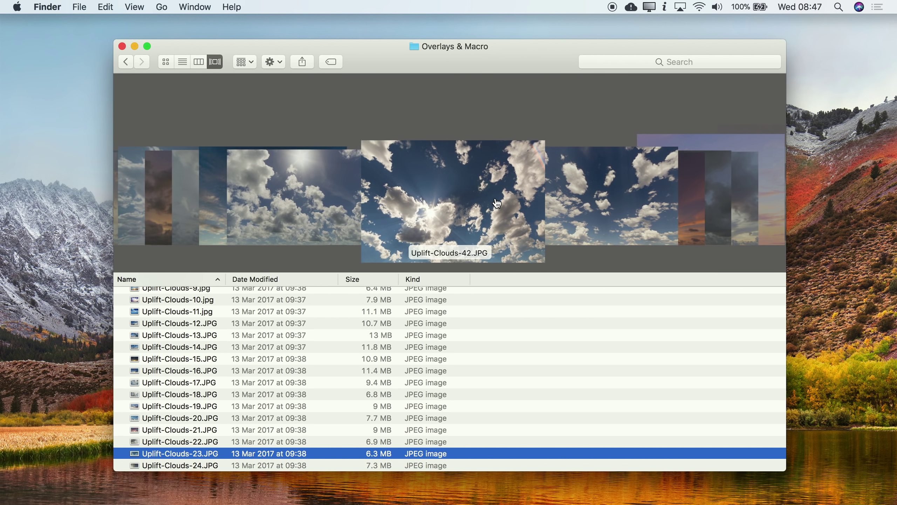
scroll(497, 204, "down", 6)
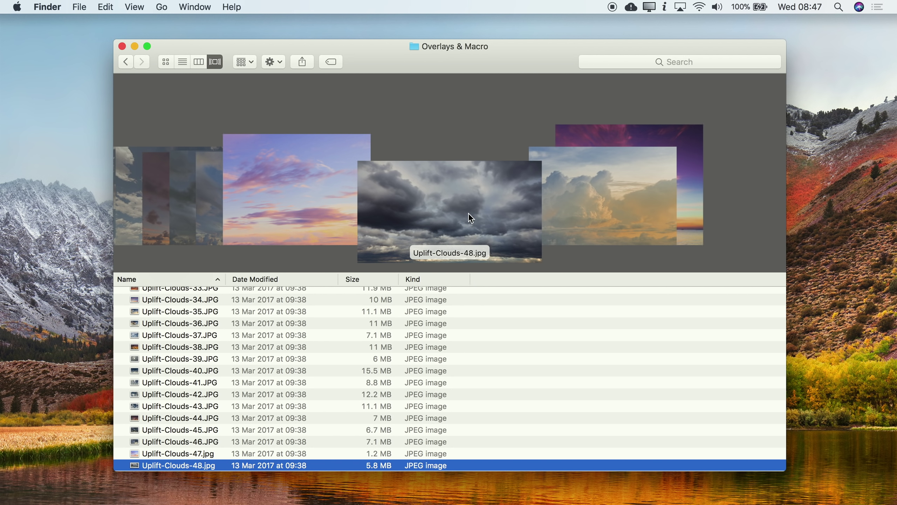
Place Uplift-Clouds-48.jpg above the Whinlatter background and move it up so its lower edge lies across the lower mountain slopes
left_click_drag(469, 216, 481, 242)
key("super+Tab")
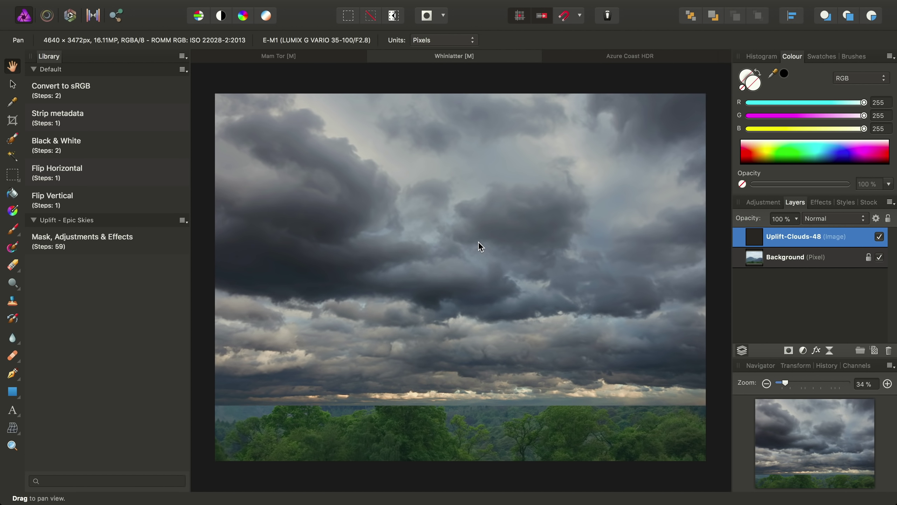
left_click(12, 86)
left_click_drag(459, 318, 477, 285)
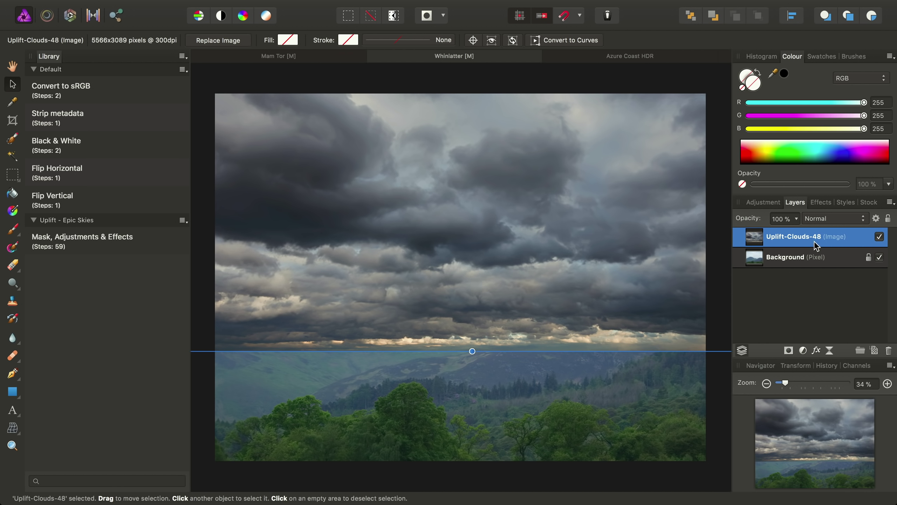
Run the Mask, Adjustments & Effects macro with Blend Mode Overlay, Saturation -64% and Contrast Tonal Matching -48%
left_click(128, 246)
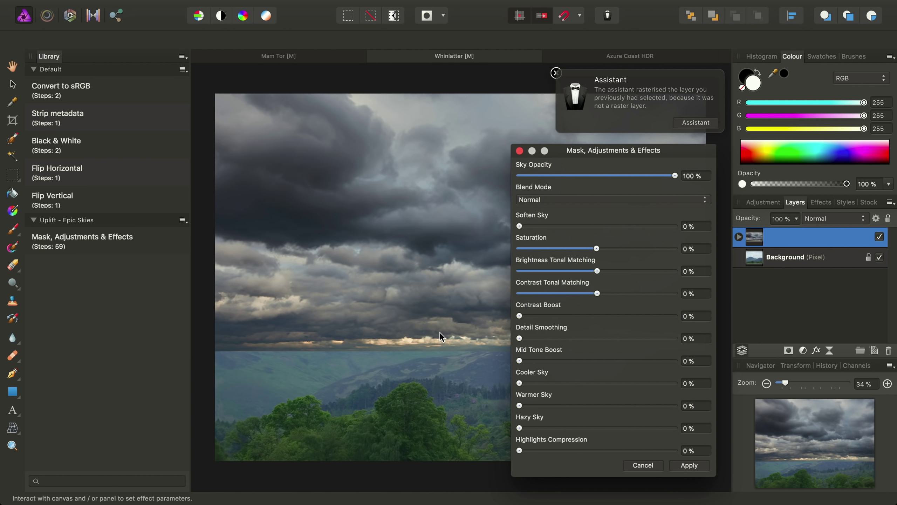
left_click_drag(651, 155, 142, 53)
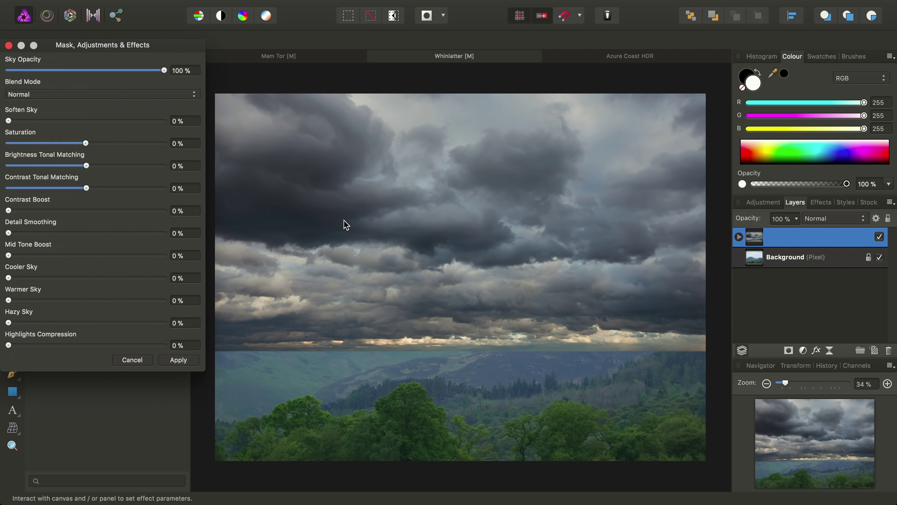
left_click(91, 94)
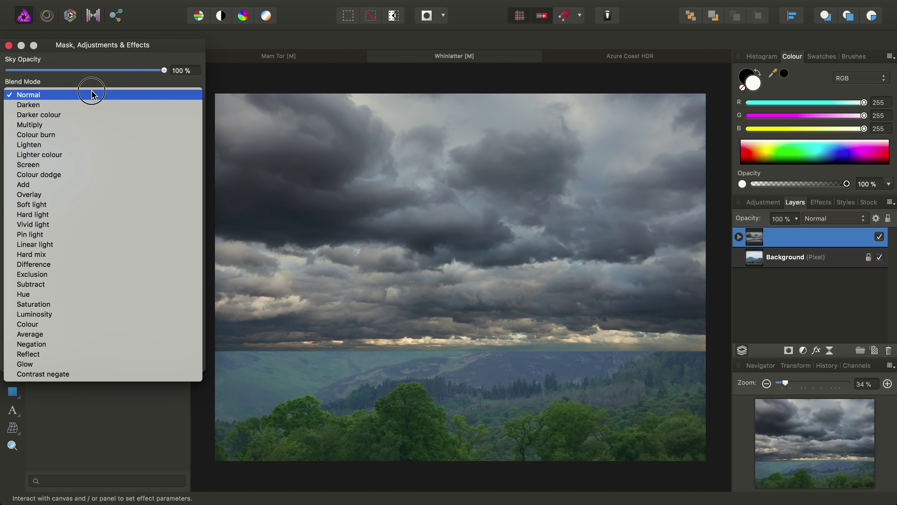
left_click(61, 194)
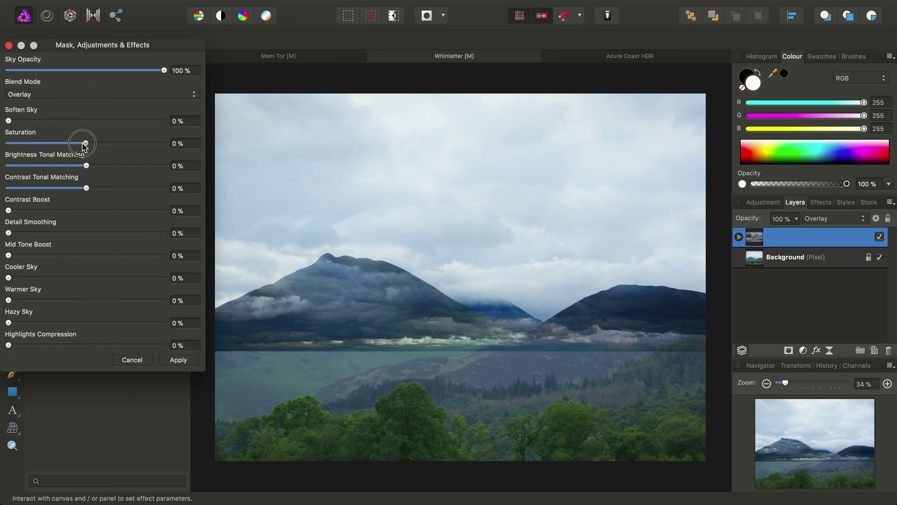
left_click_drag(85, 142, 36, 143)
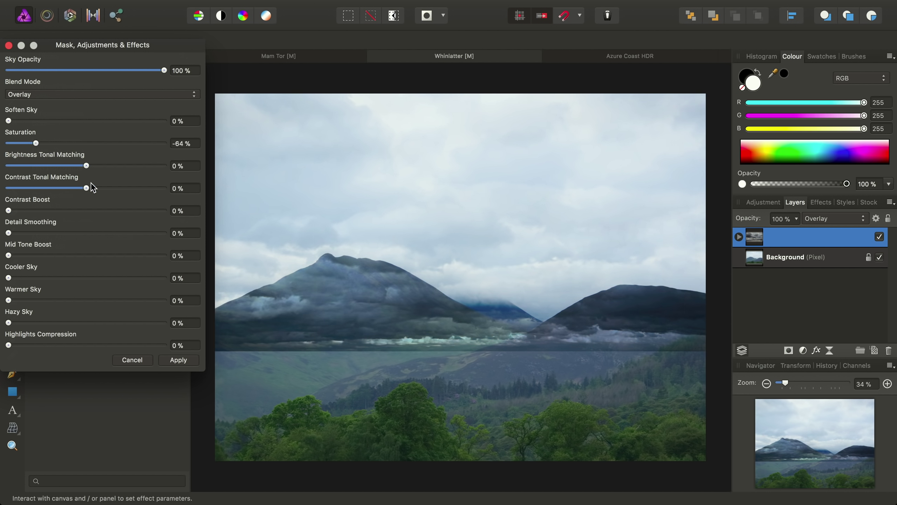
left_click_drag(85, 188, 48, 188)
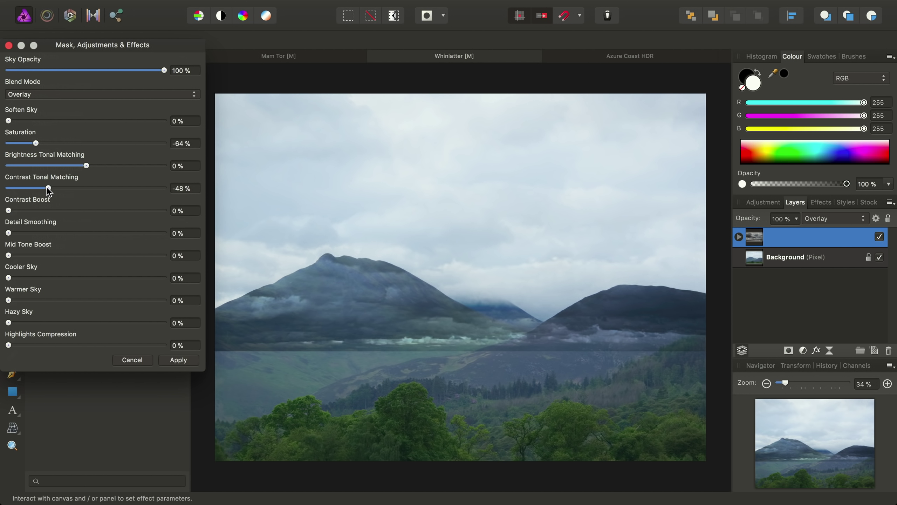
Set the macro's Contrast Boost to 44%, raise Cooler Sky to about the middle of its range, and apply the settings
left_click_drag(8, 211, 79, 211)
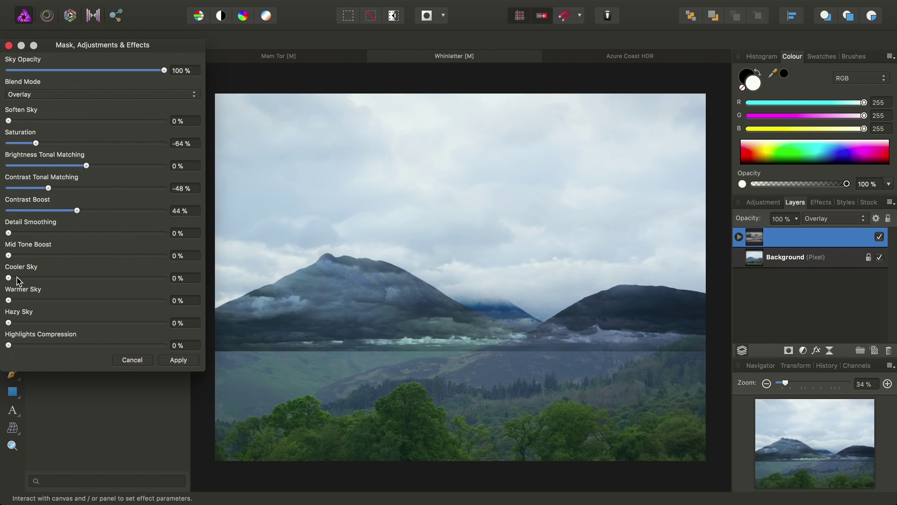
left_click_drag(9, 278, 87, 276)
left_click(178, 360)
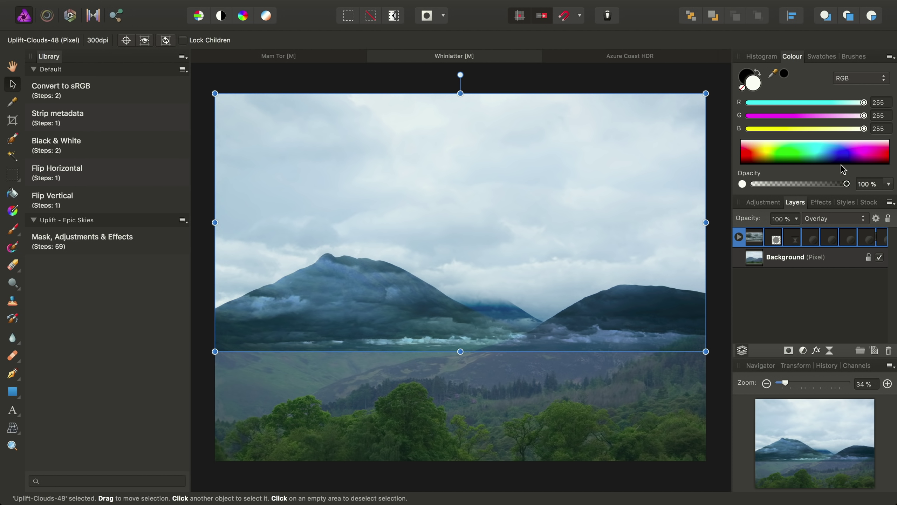
Paint black on the Uplift-Clouds-48 mask with a 700 px brush at 0% hardness to clear the clouds from the mountains
left_click(738, 237)
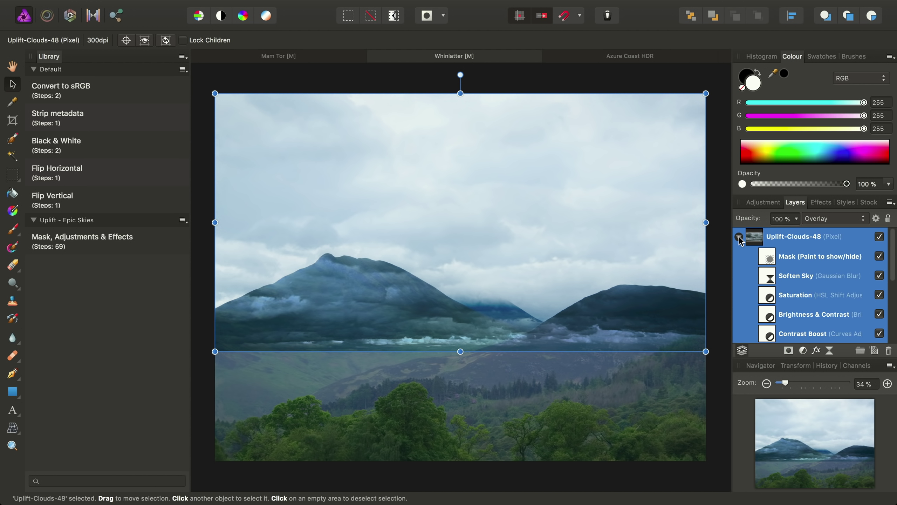
left_click(769, 259)
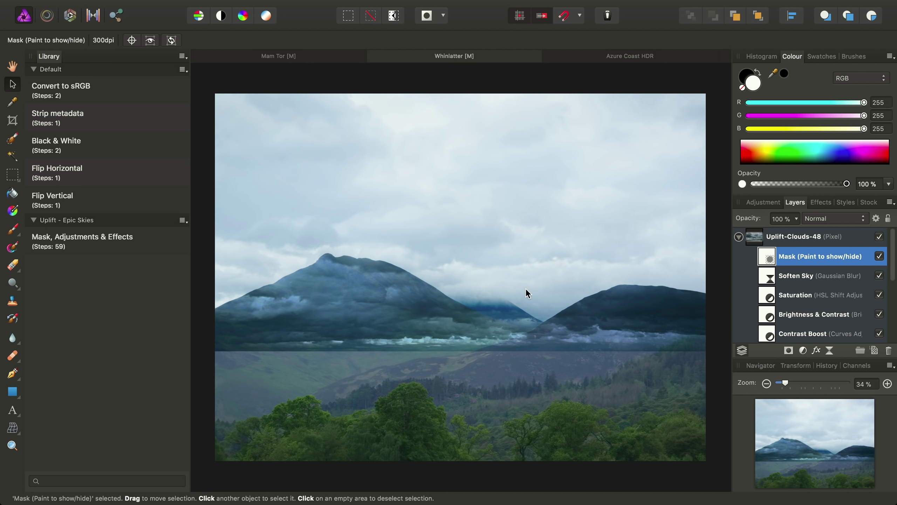
left_click(13, 229)
left_click(53, 230)
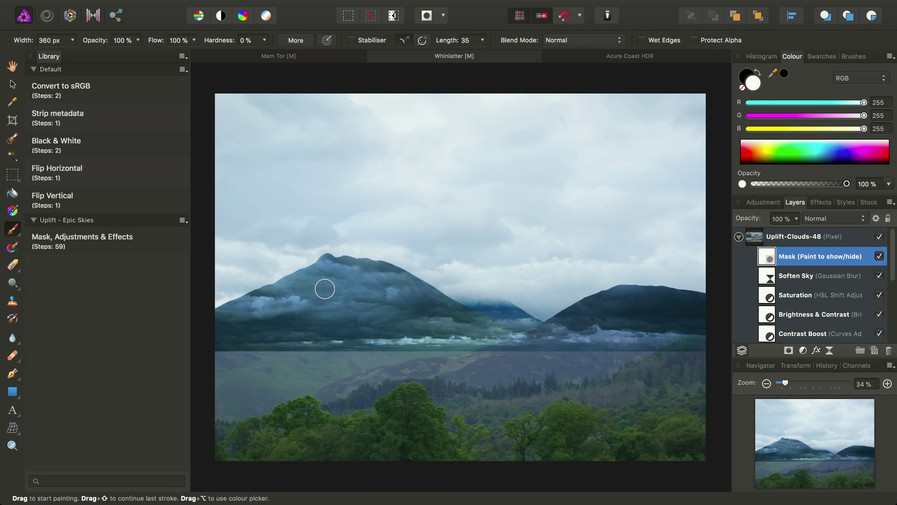
left_click(73, 40)
left_click_drag(85, 56, 96, 55)
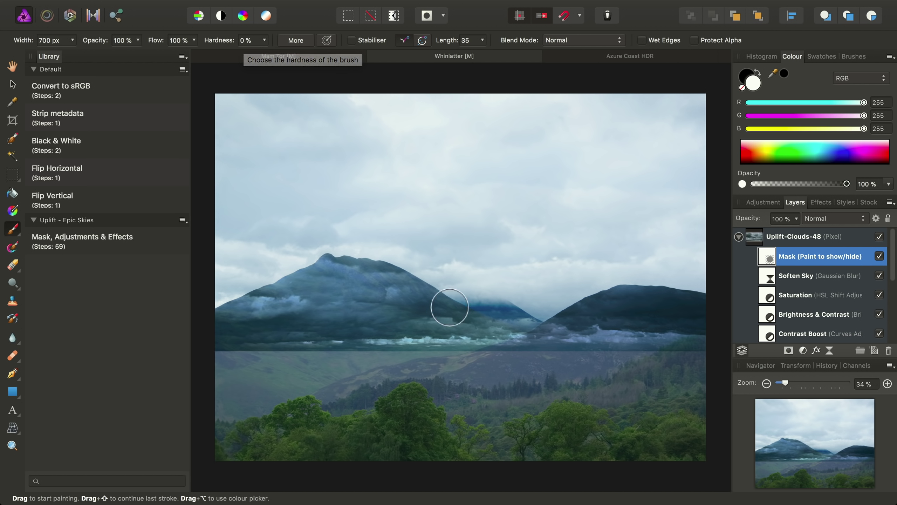
left_click(746, 81)
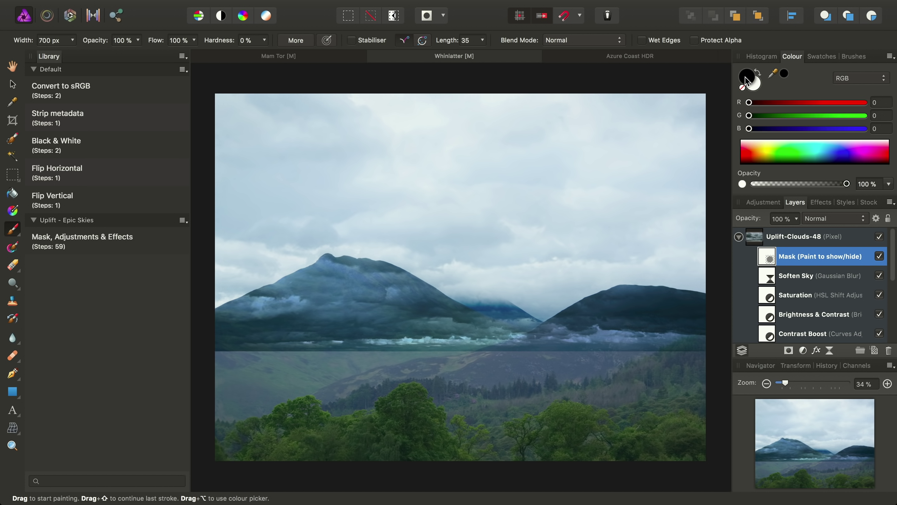
mouse_move(234, 330)
left_mouse_down()
mouse_move(277, 337)
mouse_move(215, 353)
mouse_move(402, 353)
mouse_move(393, 343)
mouse_move(716, 346)
mouse_move(682, 356)
mouse_move(690, 329)
mouse_move(652, 324)
mouse_move(705, 316)
mouse_move(615, 304)
mouse_move(713, 305)
mouse_move(660, 301)
mouse_move(597, 314)
mouse_move(623, 324)
mouse_move(583, 332)
mouse_move(635, 330)
mouse_move(565, 327)
mouse_move(605, 306)
mouse_move(533, 336)
mouse_move(486, 308)
mouse_move(444, 306)
mouse_move(376, 277)
mouse_move(335, 278)
mouse_move(332, 271)
mouse_move(222, 318)
mouse_move(352, 315)
mouse_move(338, 324)
mouse_move(436, 329)
mouse_move(352, 323)
mouse_move(324, 347)
mouse_move(417, 340)
mouse_move(333, 325)
mouse_move(447, 307)
left_mouse_up()
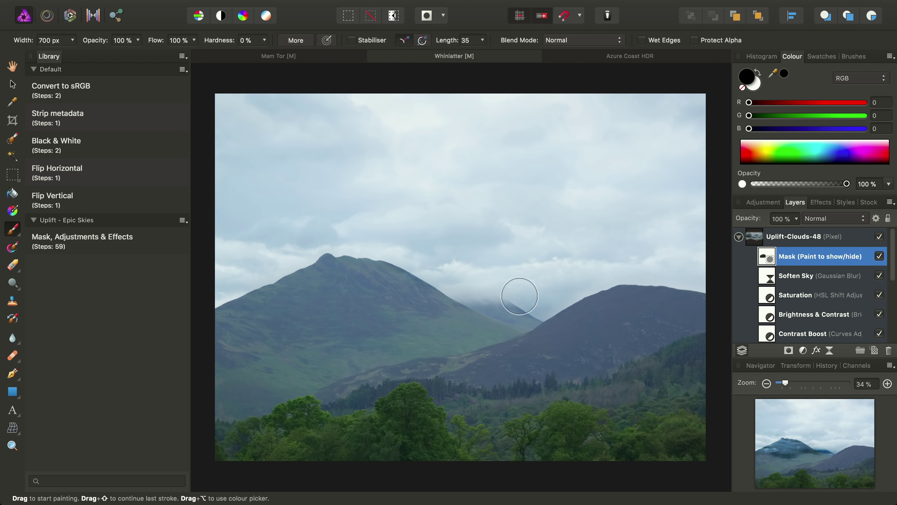
Leave the brush and toggle the Uplift-Clouds-48 layer's visibility off and on to compare the original and replaced skies
left_click(13, 66)
key("x")
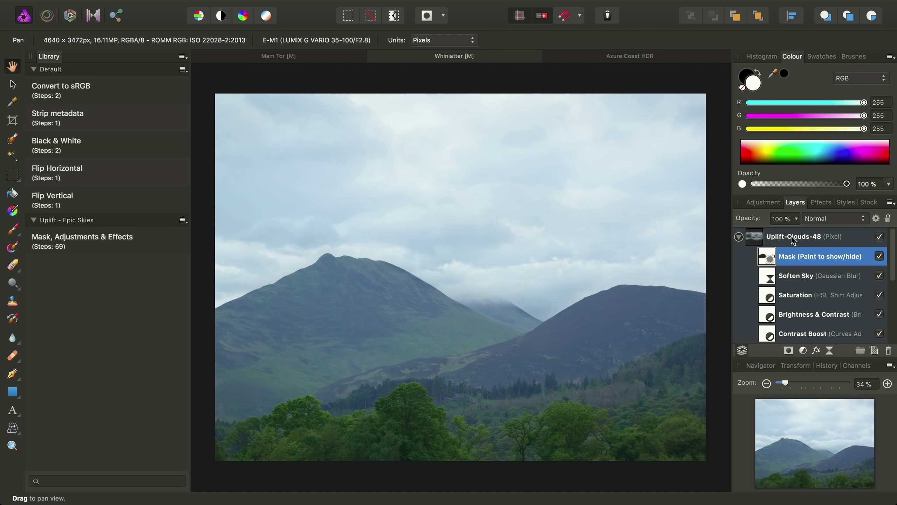
left_click(879, 237)
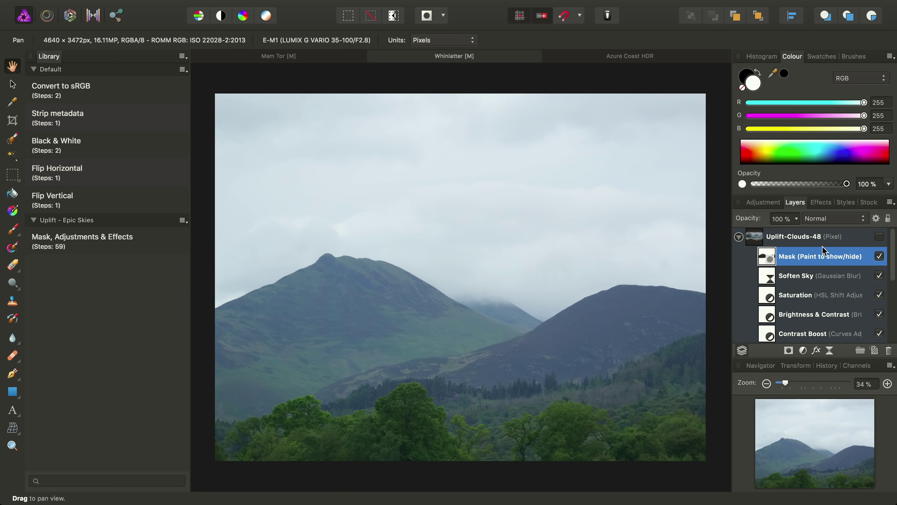
left_click(879, 237)
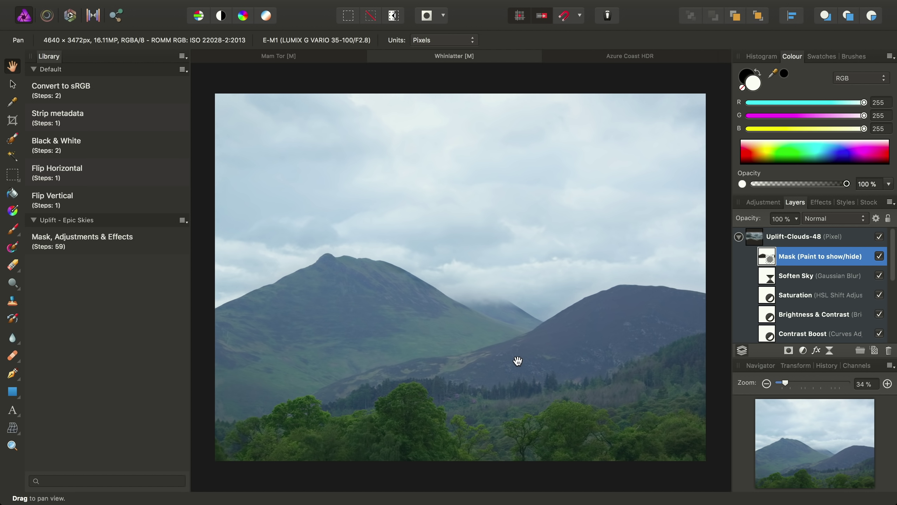
Open the Azure Coast HDR photo, fit it in view, and browse the cloud overlays in Finder to Uplift-Clouds-33.JPG
left_click(652, 60)
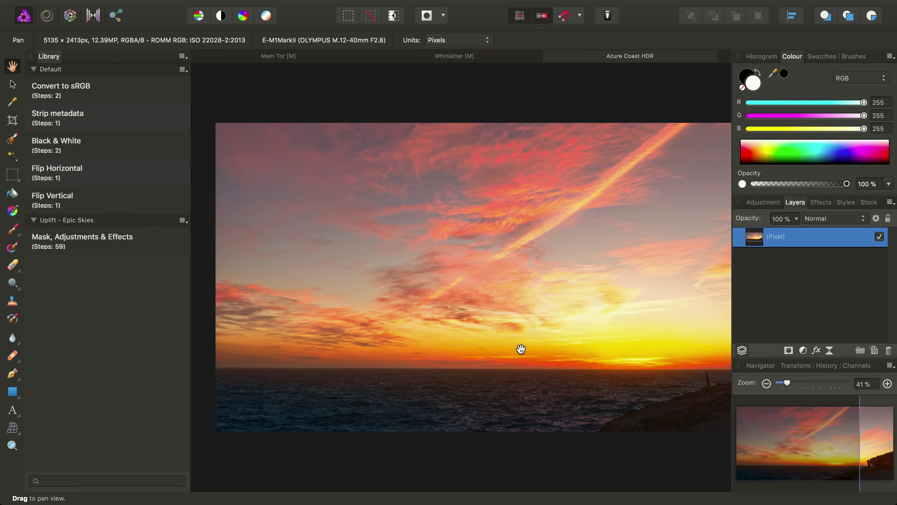
scroll(521, 349, "right", 5)
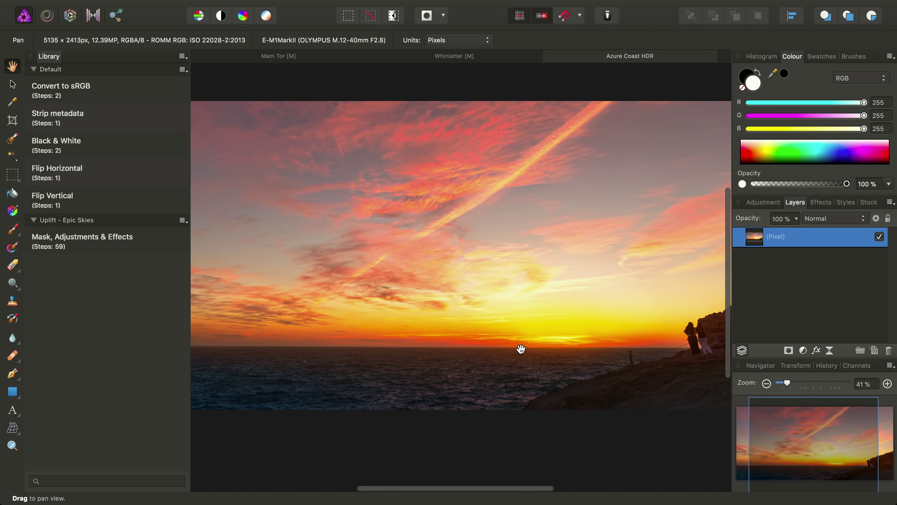
scroll(521, 349, "right", 1)
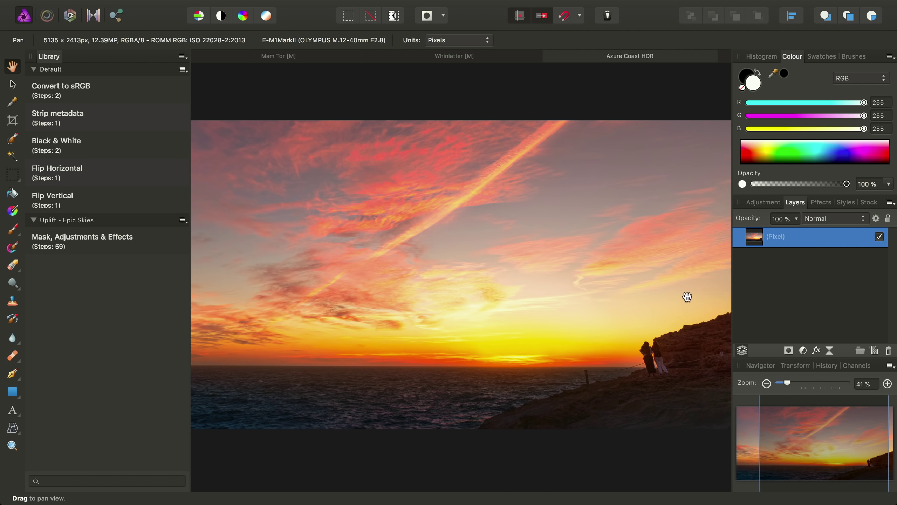
scroll(641, 365, "right", 3)
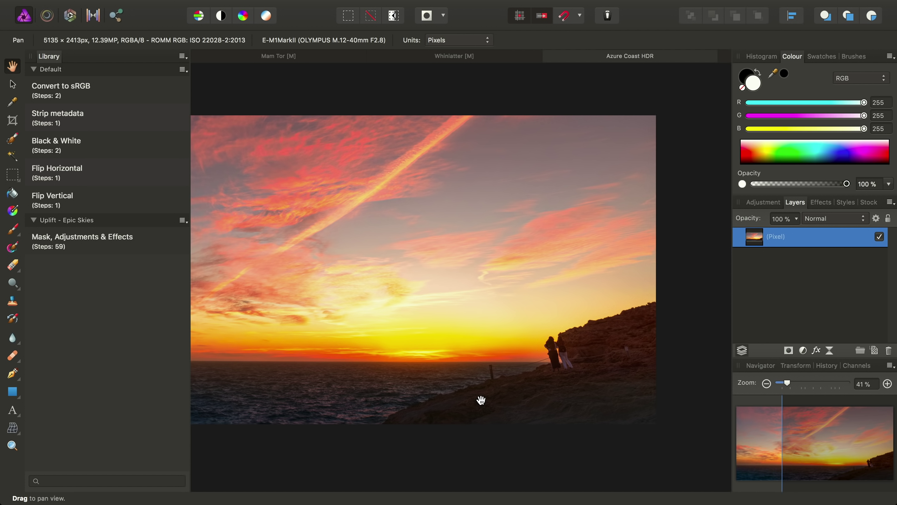
scroll(482, 400, "down", 3)
key("super+Tab")
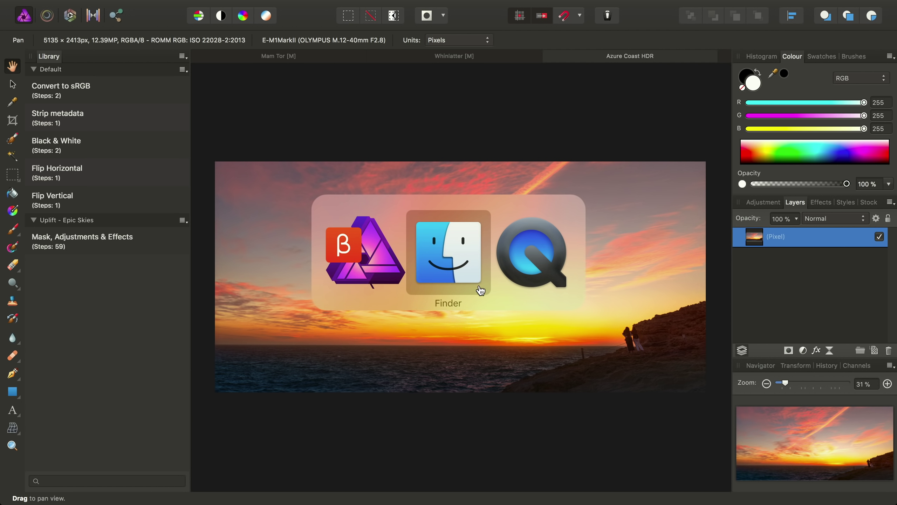
scroll(438, 197, "left", 15)
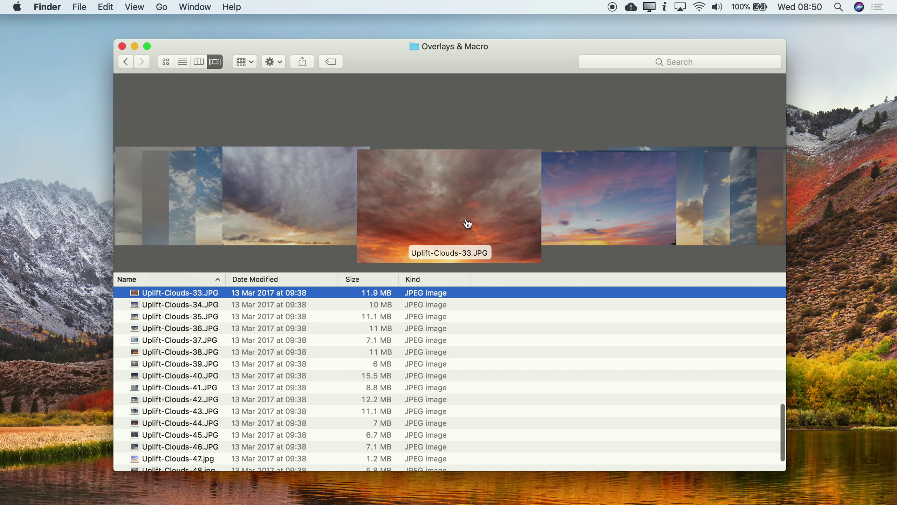
Place Uplift-Clouds-33.JPG above the Azure Coast HDR photo and move it up so its lower edge meets the sea horizon
left_click_drag(475, 238, 461, 285)
key("super+Tab")
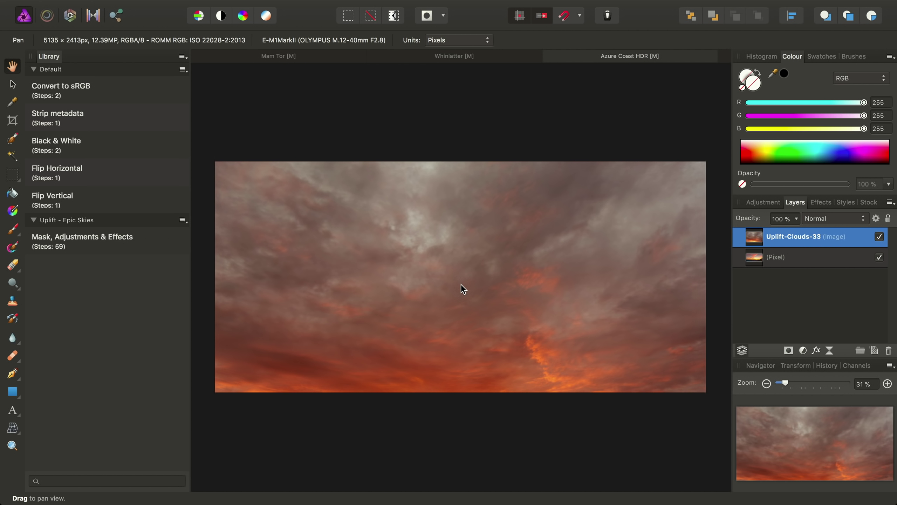
left_click(13, 86)
left_click_drag(458, 318, 472, 210)
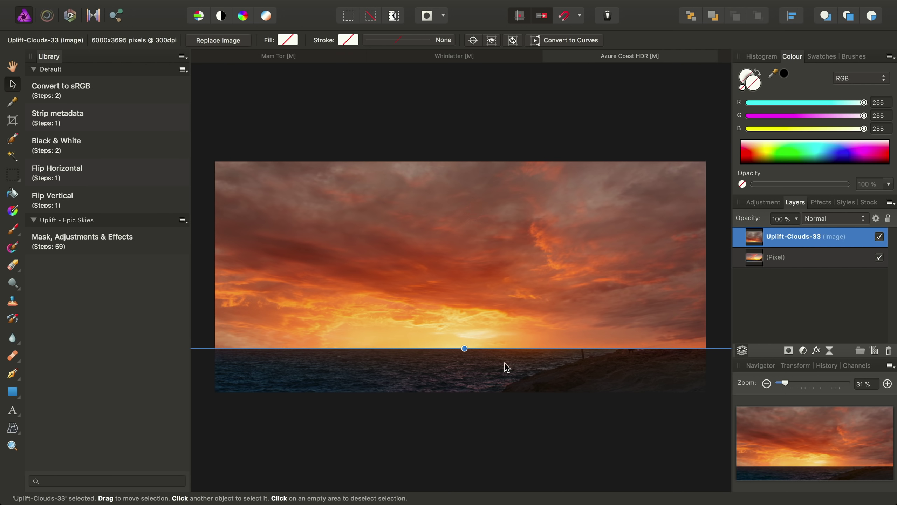
Run the Mask, Adjustments & Effects macro with Sky Opacity 90%, Saturation 32% and Brightness Tonal Matching 49%
left_click(77, 247)
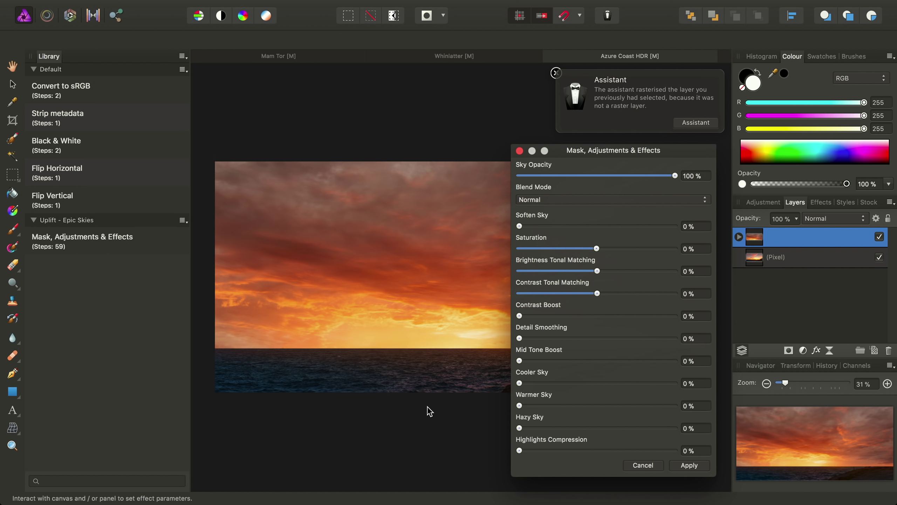
left_click_drag(648, 154, 160, 76)
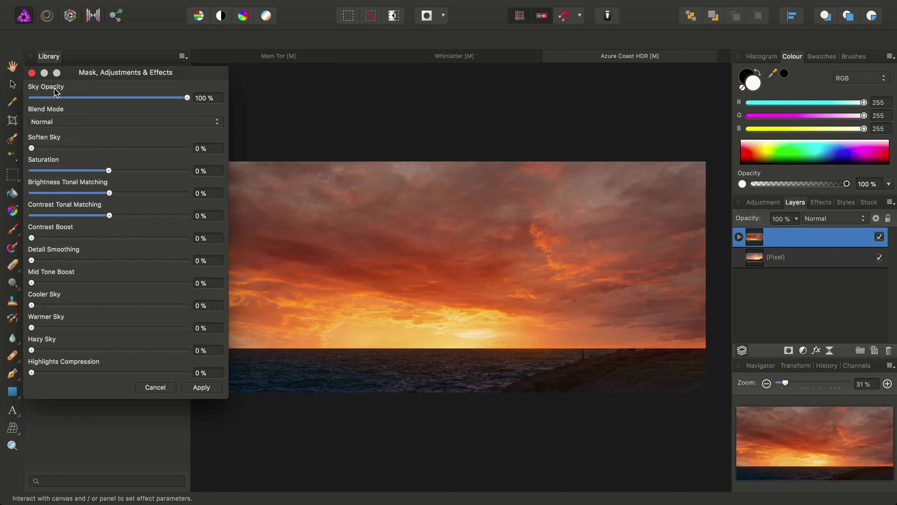
left_click_drag(186, 97, 172, 97)
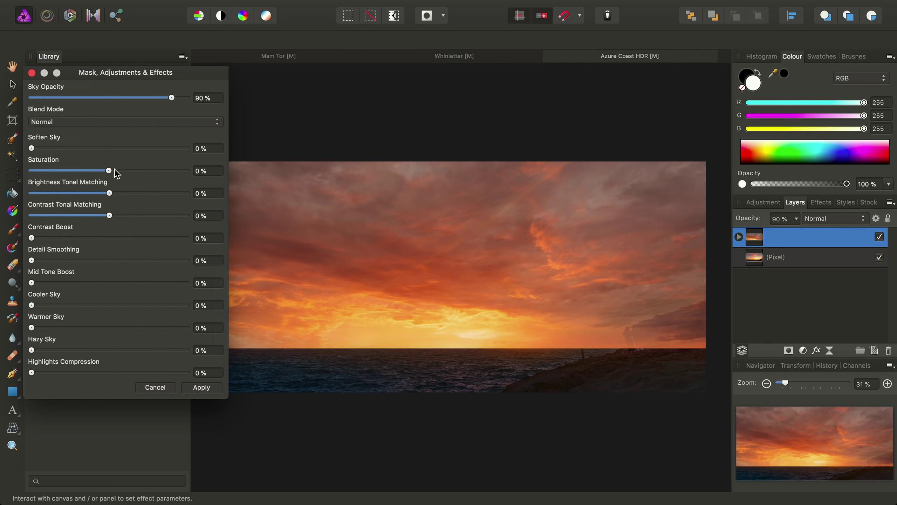
left_click_drag(113, 170, 135, 171)
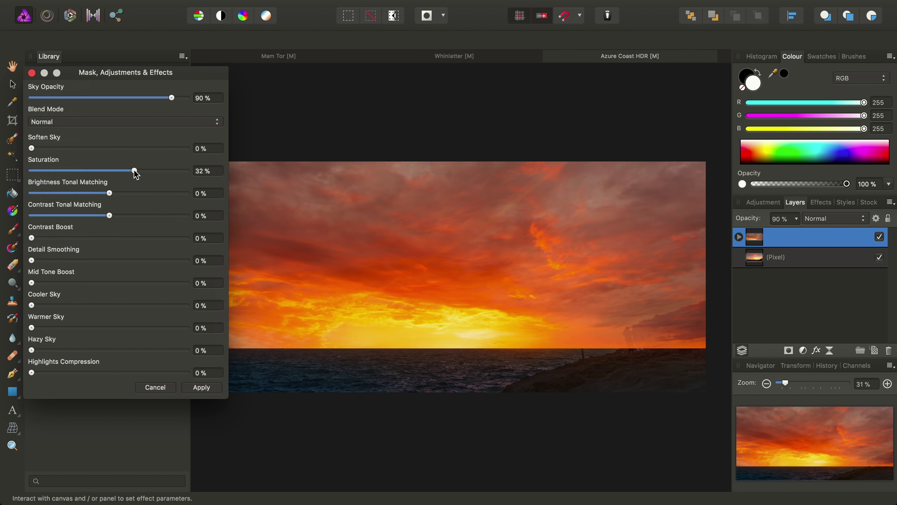
left_click_drag(110, 193, 147, 194)
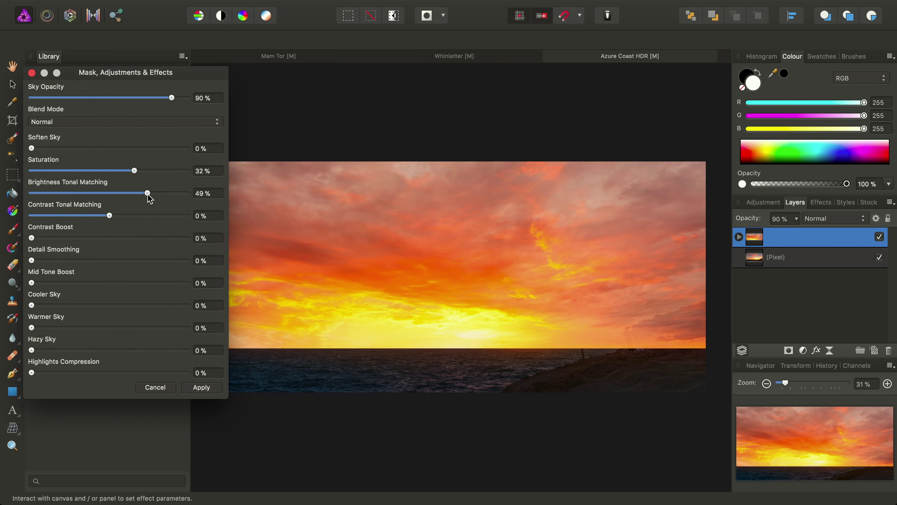
Set Contrast Tonal Matching to 33%, Contrast Boost to 32%, Mid Tone Boost to 40% and Hazy Sky to 10%, and apply the macro
left_click_drag(109, 215, 134, 215)
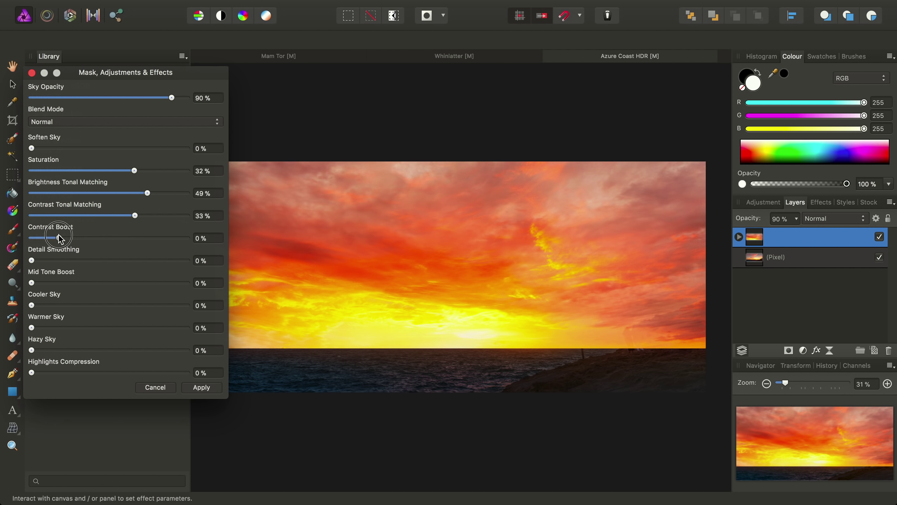
left_click_drag(59, 239, 82, 240)
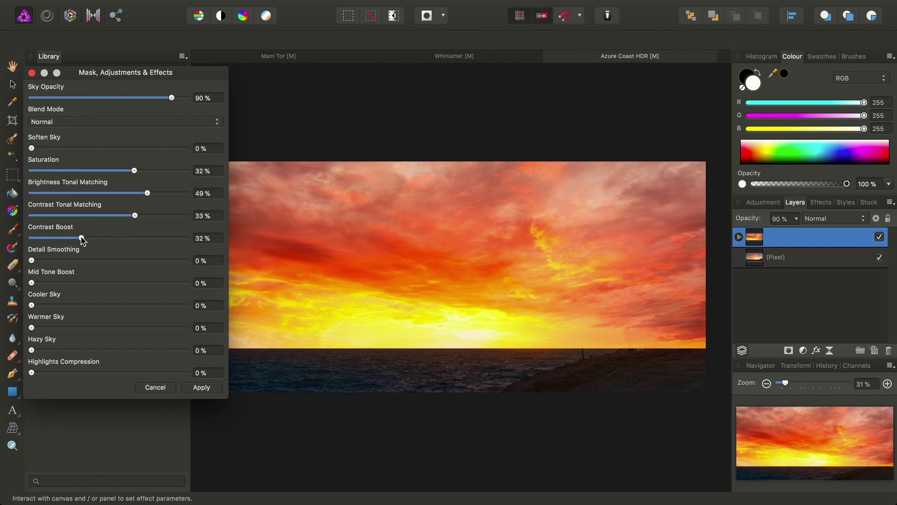
left_click_drag(48, 284, 94, 282)
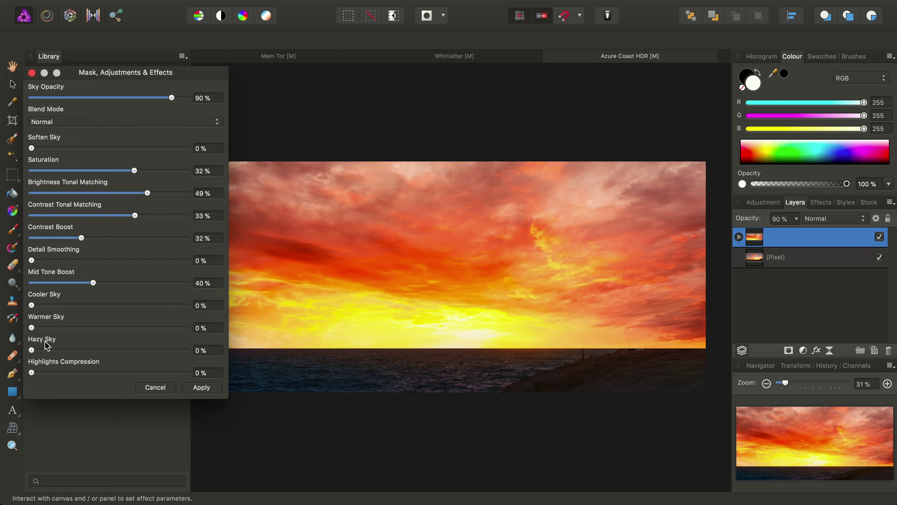
left_click_drag(38, 351, 47, 351)
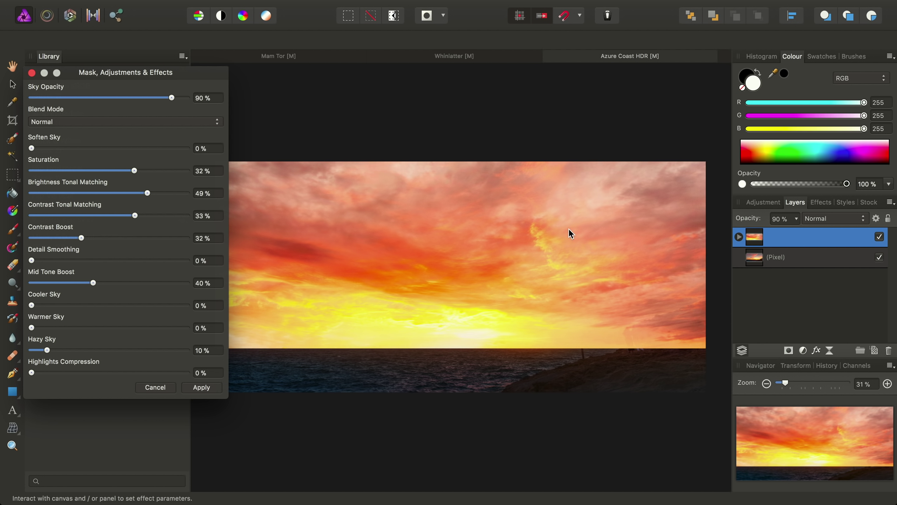
left_click(216, 392)
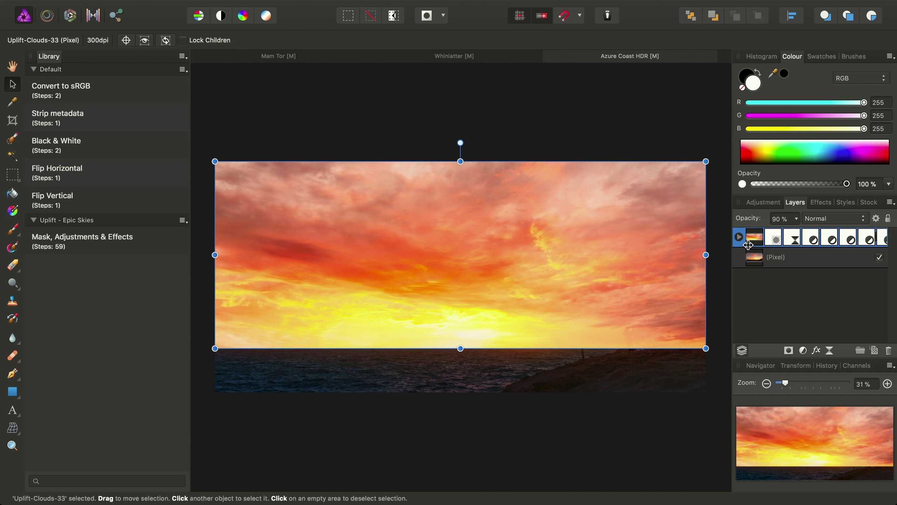
Delete the Mask (Paint to show/hide) layer nested in Uplift-Clouds-33
left_click(738, 237)
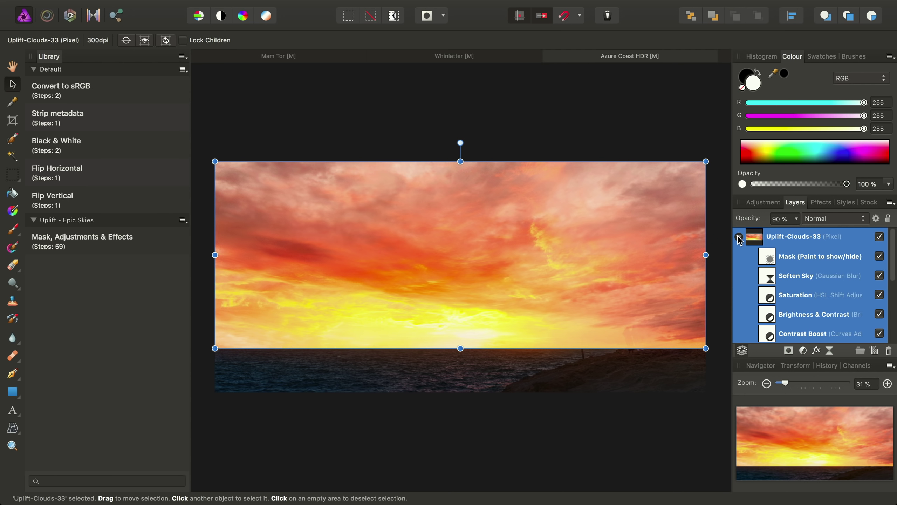
left_click(770, 260)
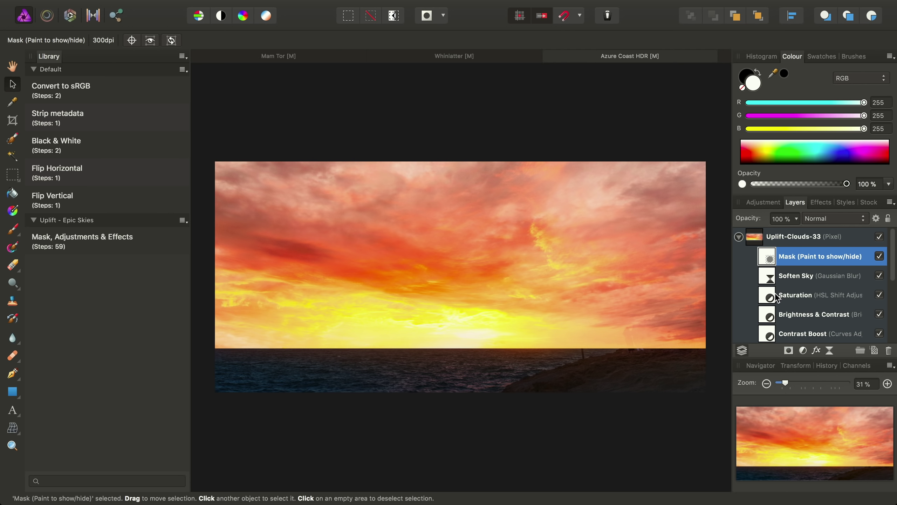
key("Delete")
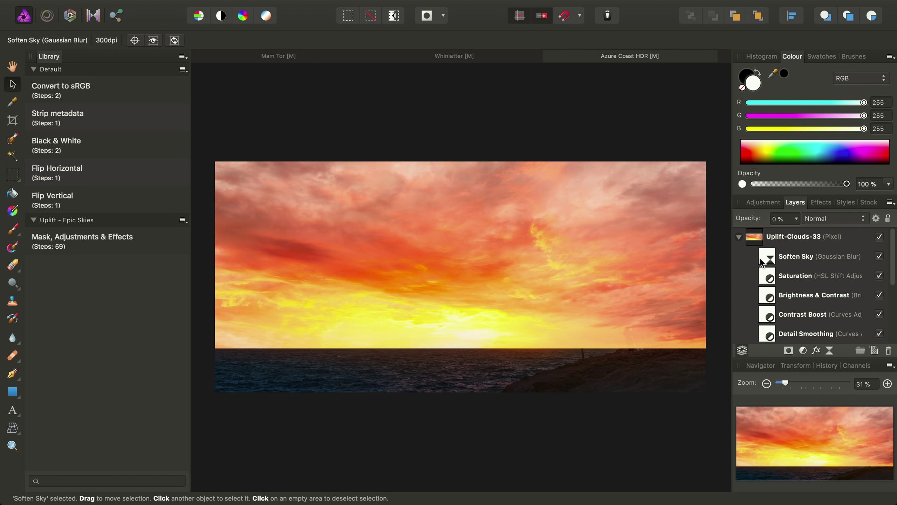
Hide the Uplift-Clouds-33 layer and make the unnamed background photo layer active
left_click(743, 238)
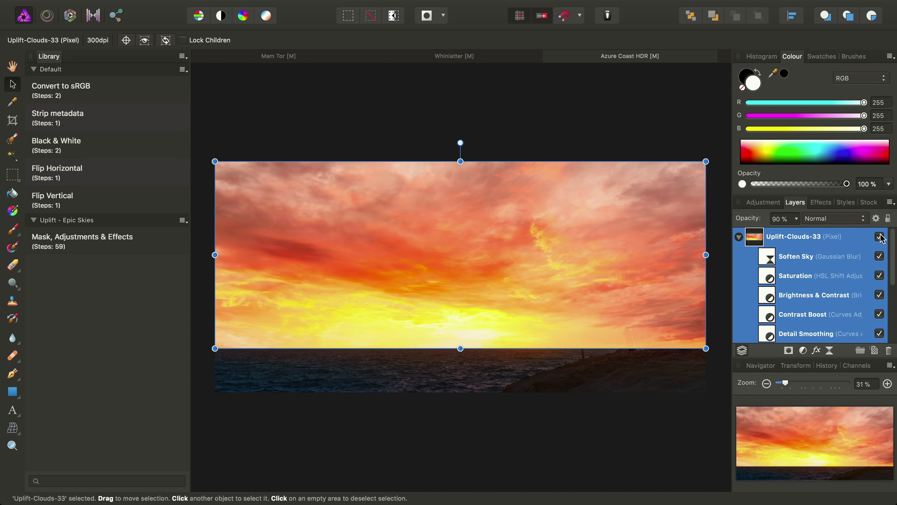
left_click(879, 237)
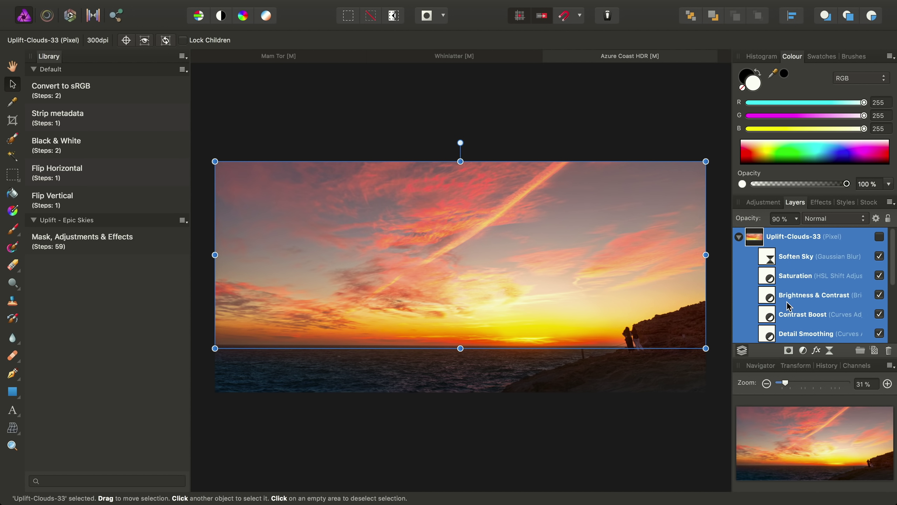
scroll(789, 306, "down", 5)
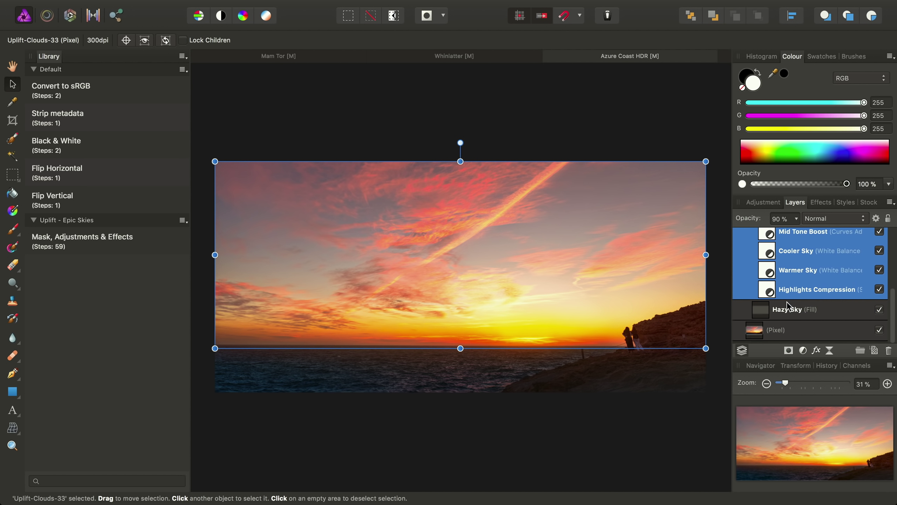
left_click(759, 336)
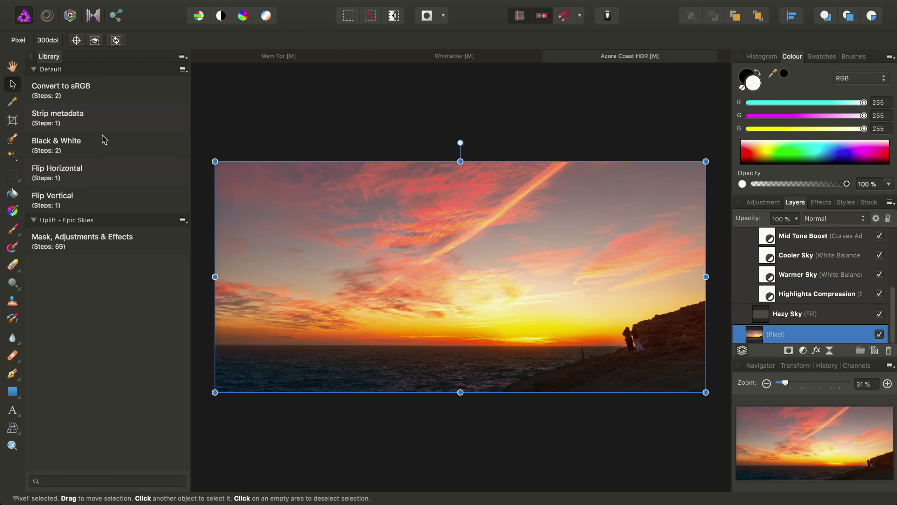
Select the whole sky down to the sea horizon and cliff edge with the Selection Brush at 310 px width, snapping to edges
left_click(12, 139)
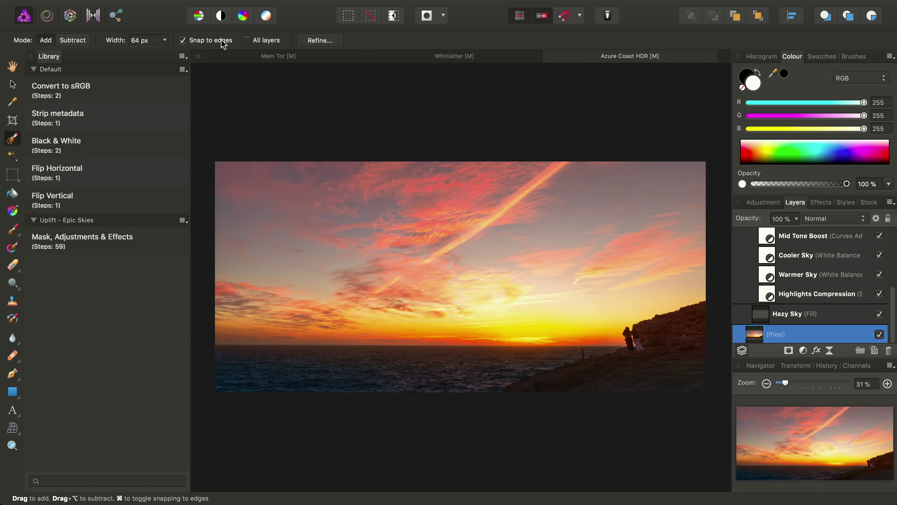
mouse_move(165, 46)
left_mouse_down()
mouse_move(167, 58)
mouse_move(168, 40)
mouse_move(173, 57)
mouse_move(186, 57)
left_mouse_up()
mouse_move(276, 251)
left_mouse_down()
mouse_move(441, 237)
mouse_move(337, 258)
mouse_move(463, 254)
mouse_move(516, 227)
mouse_move(620, 211)
mouse_move(701, 222)
left_mouse_up()
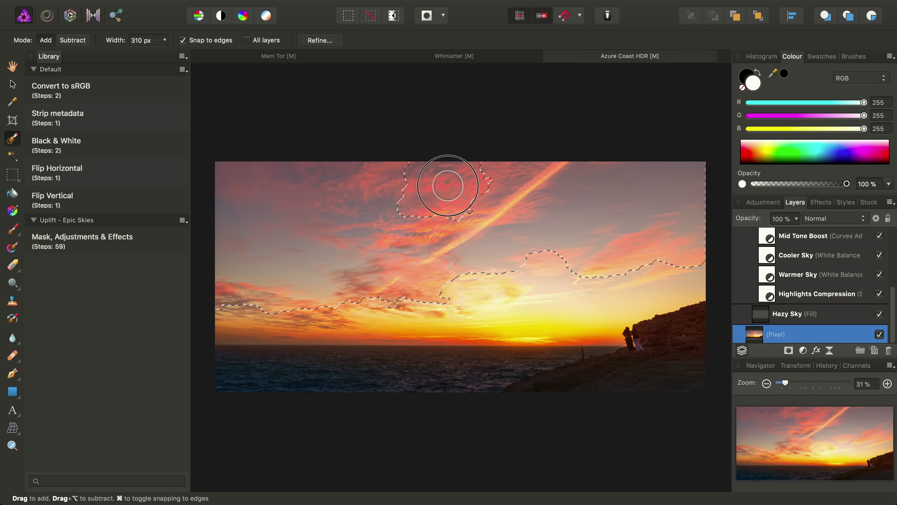
mouse_move(448, 186)
left_mouse_down()
mouse_move(608, 257)
mouse_move(637, 281)
mouse_move(712, 271)
mouse_move(606, 296)
mouse_move(558, 318)
mouse_move(226, 313)
left_mouse_up()
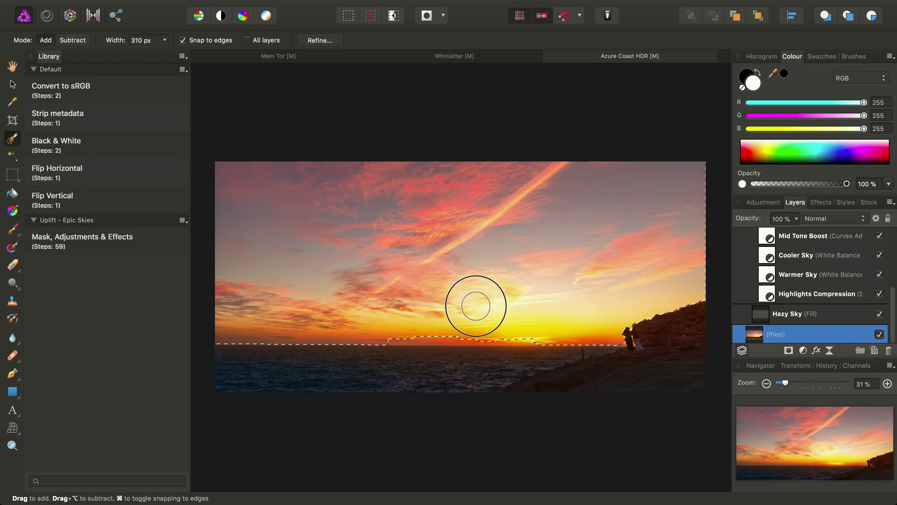
mouse_move(476, 306)
left_mouse_down()
mouse_move(401, 324)
mouse_move(536, 328)
mouse_move(569, 317)
left_mouse_up()
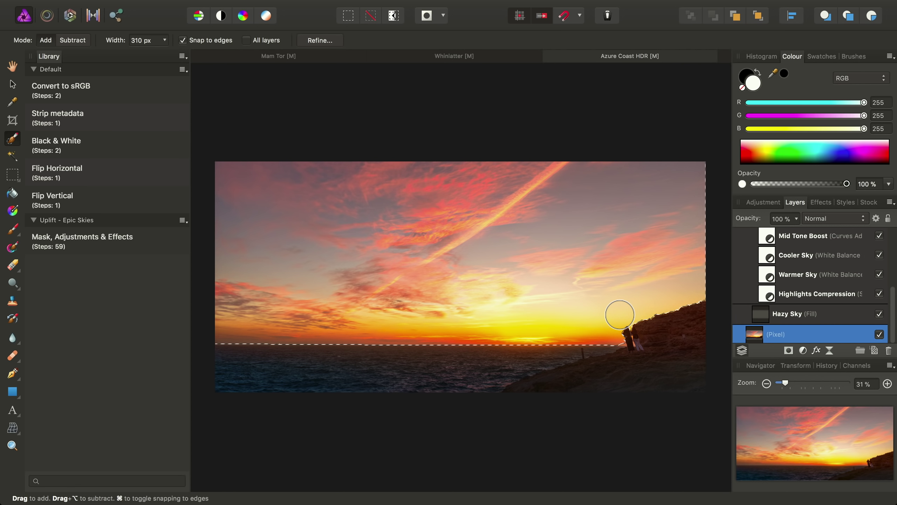
Refine the sky selection with a 260 px Matte brush along the cliff edge and the two figures, and apply it
scroll(633, 343, "up", 4)
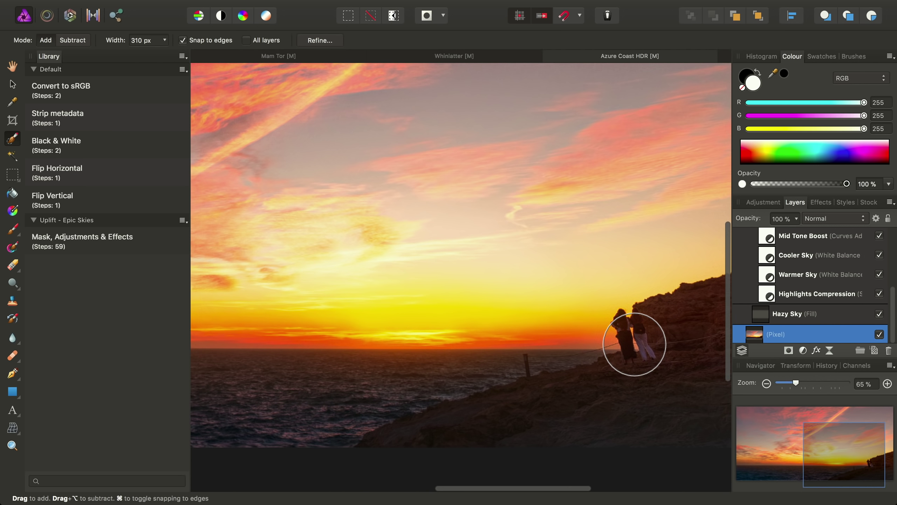
scroll(634, 344, "right", 5)
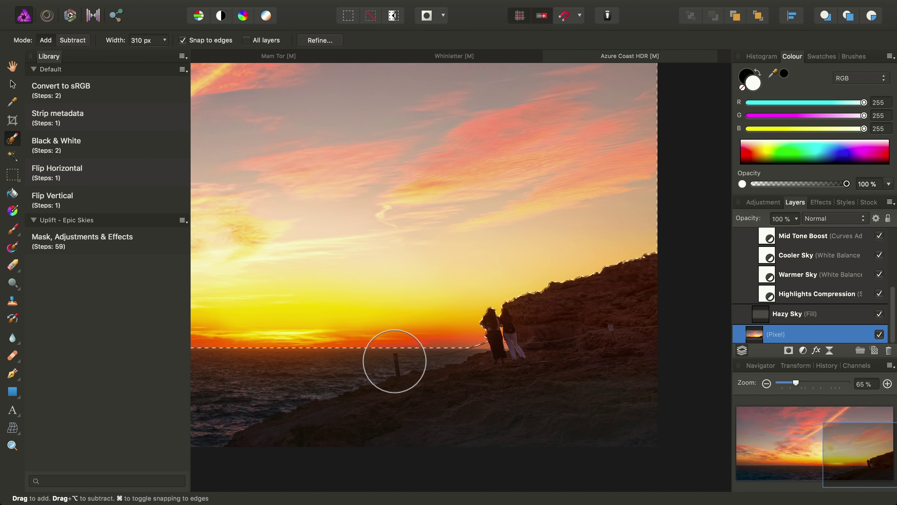
left_click(333, 41)
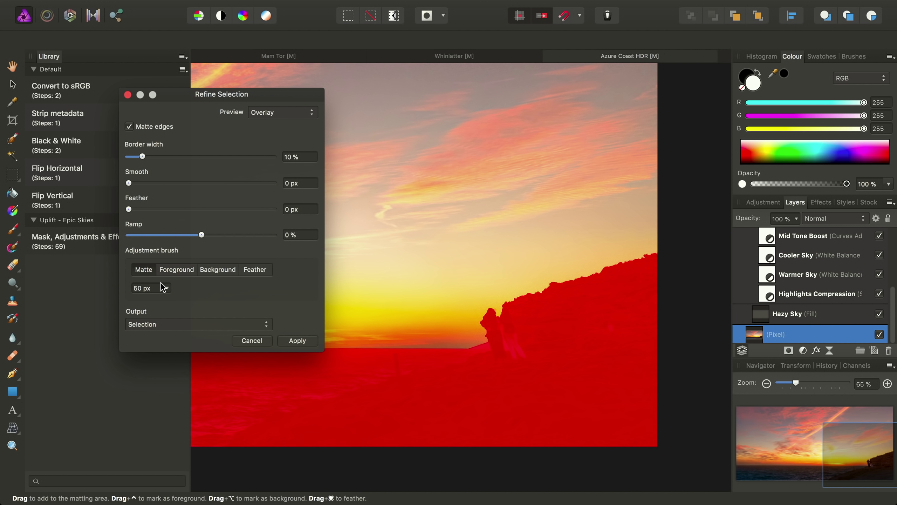
mouse_move(165, 288)
left_mouse_down()
mouse_move(170, 302)
mouse_move(195, 304)
left_mouse_up()
scroll(481, 321, "left", 3)
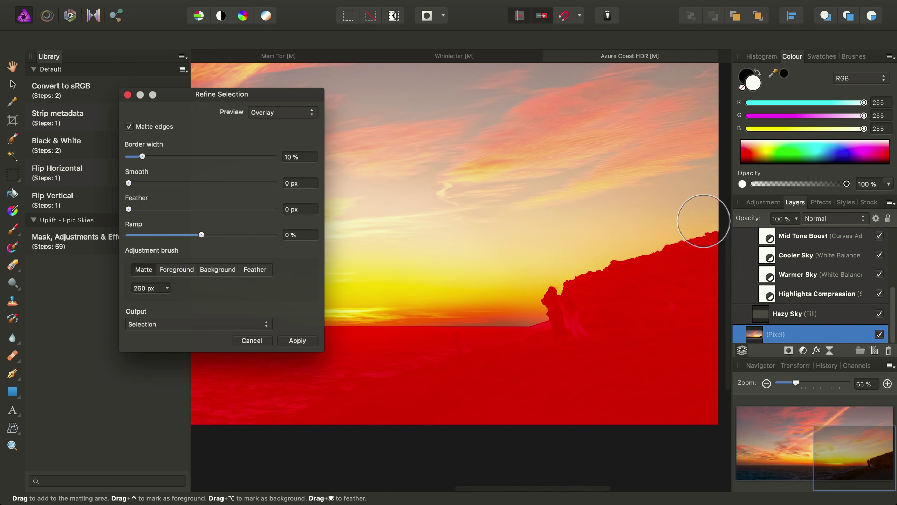
mouse_move(701, 216)
left_mouse_down()
mouse_move(544, 284)
mouse_move(533, 302)
mouse_move(572, 298)
mouse_move(557, 319)
mouse_move(591, 324)
mouse_move(551, 335)
mouse_move(531, 322)
mouse_move(536, 297)
left_mouse_up()
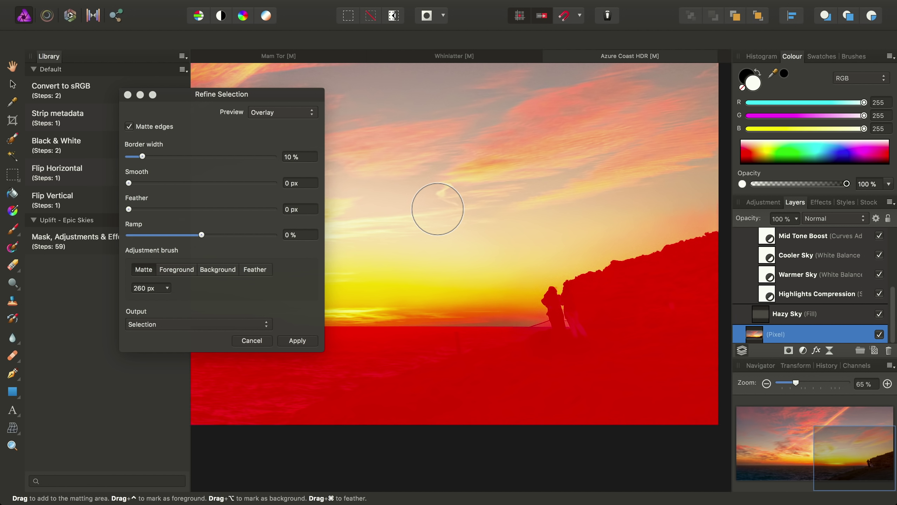
left_click(299, 340)
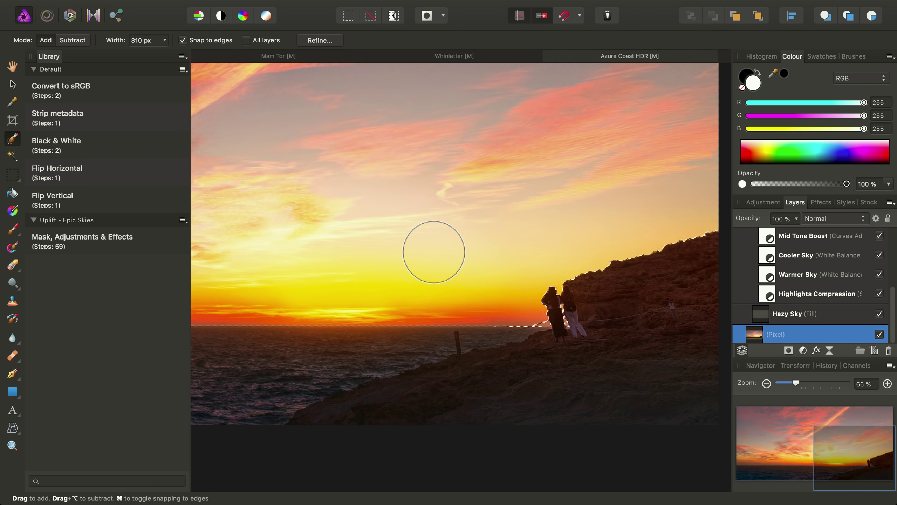
key("super+0")
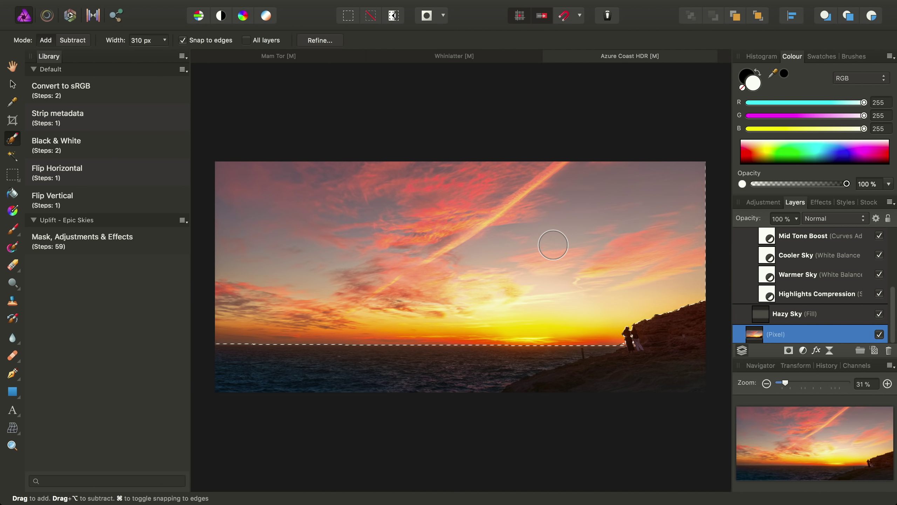
Show Uplift-Clouds-33 again and mask it with the refined sky selection, clearing the selection when done
scroll(813, 284, "up", 5)
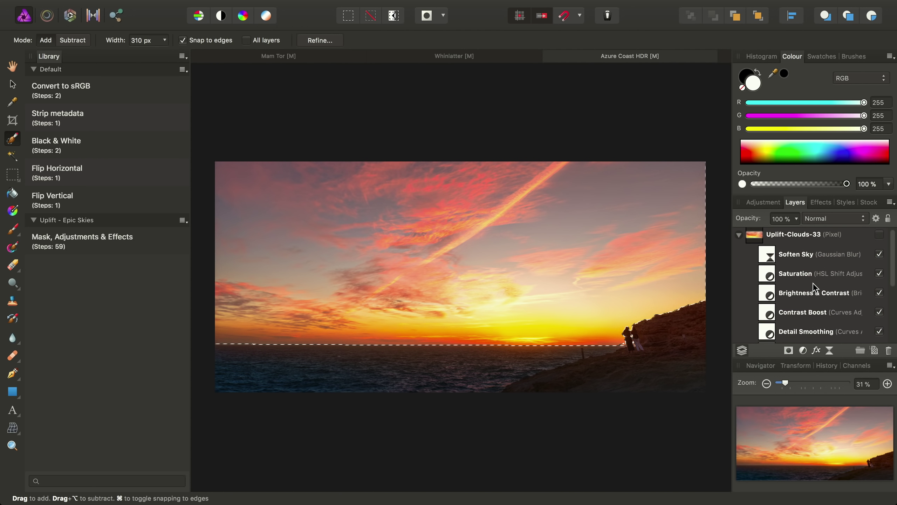
left_click(797, 239)
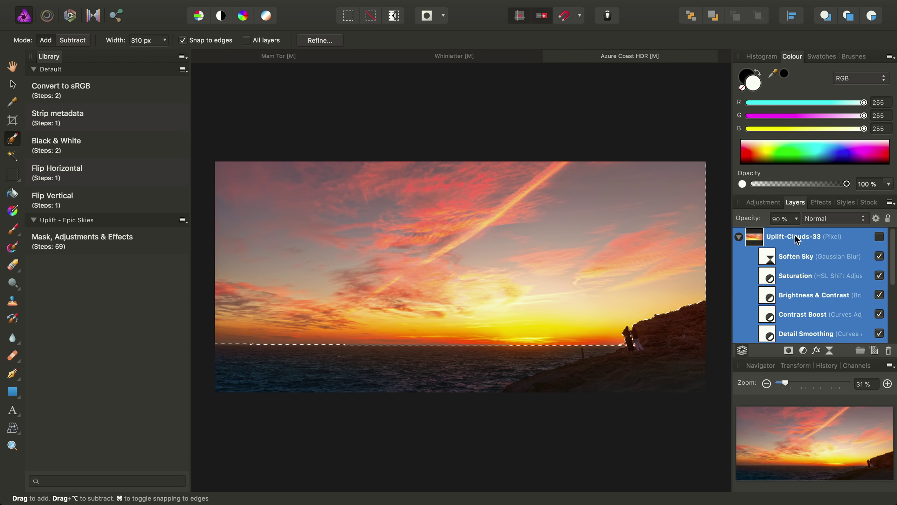
left_click(881, 237)
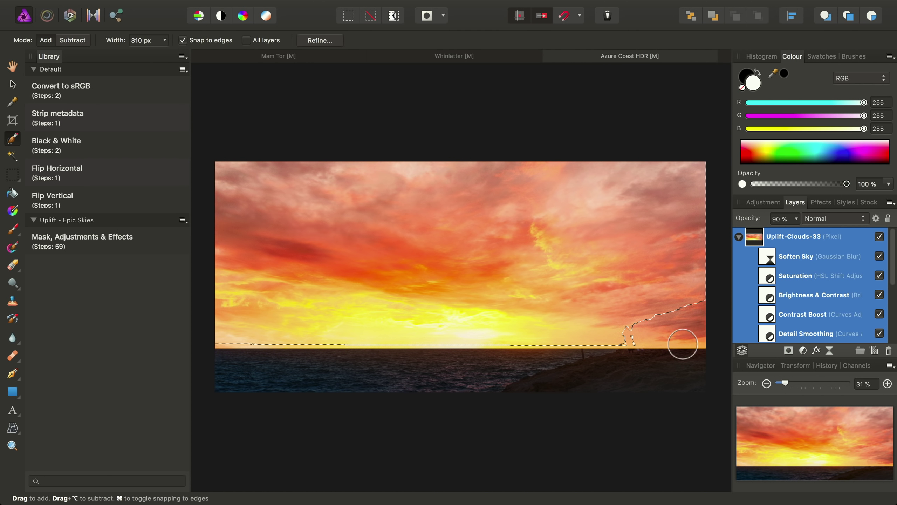
left_click(789, 351)
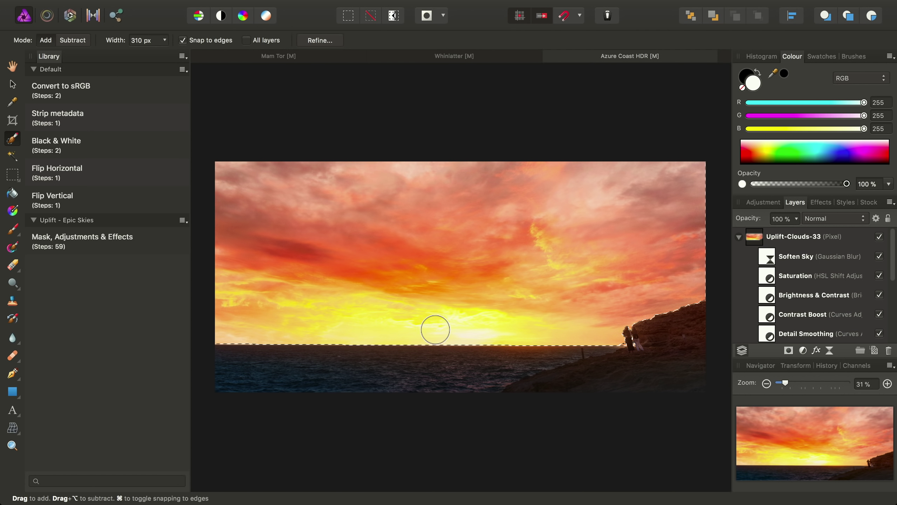
mouse_move(345, 2)
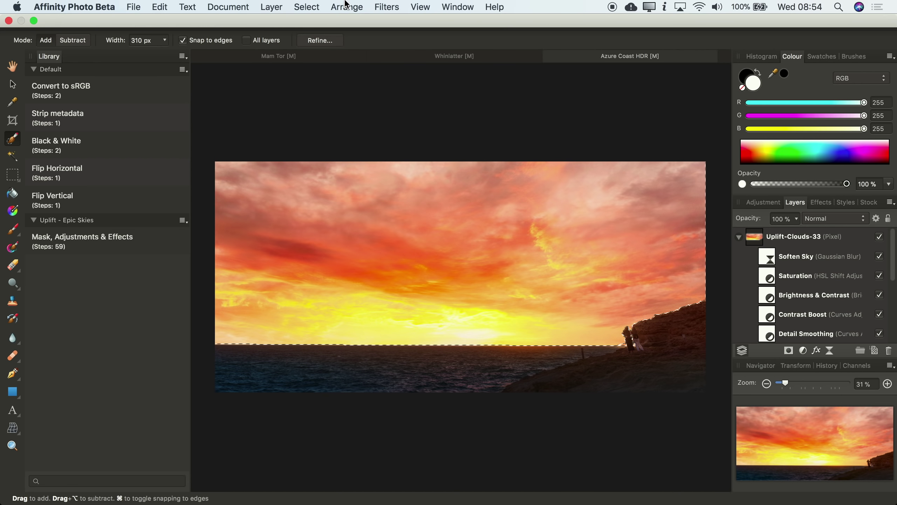
left_click(306, 6)
left_click(320, 34)
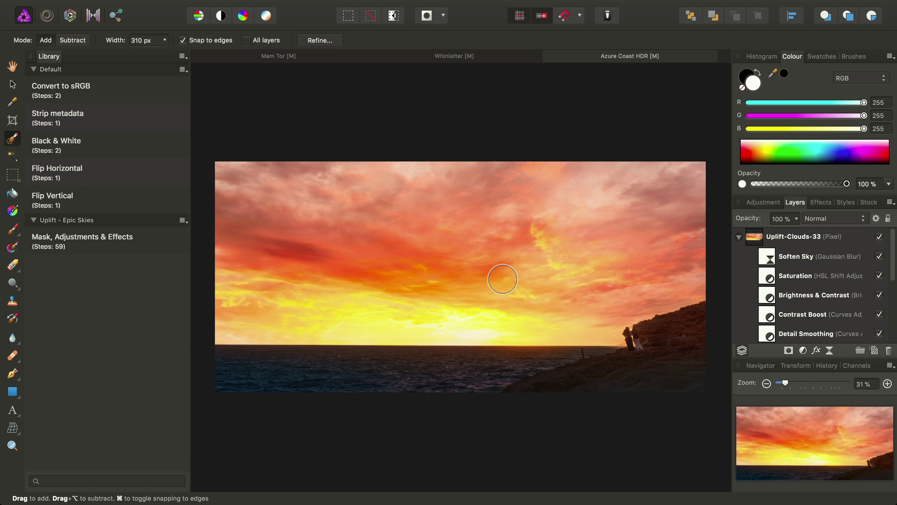
Set the opacity of the Mid Tone Boost adjustment nested in Uplift-Clouds-33 to 100%
scroll(893, 255, "down", 2)
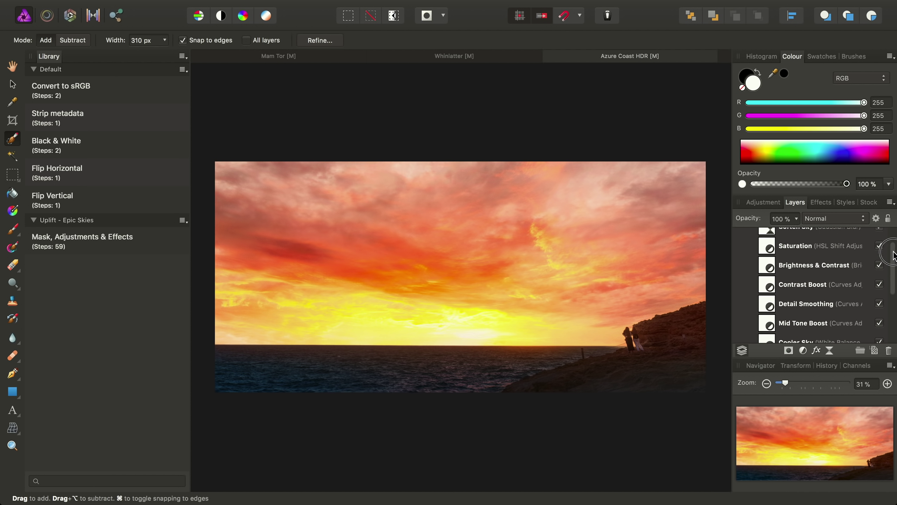
left_click_drag(893, 255, 892, 269)
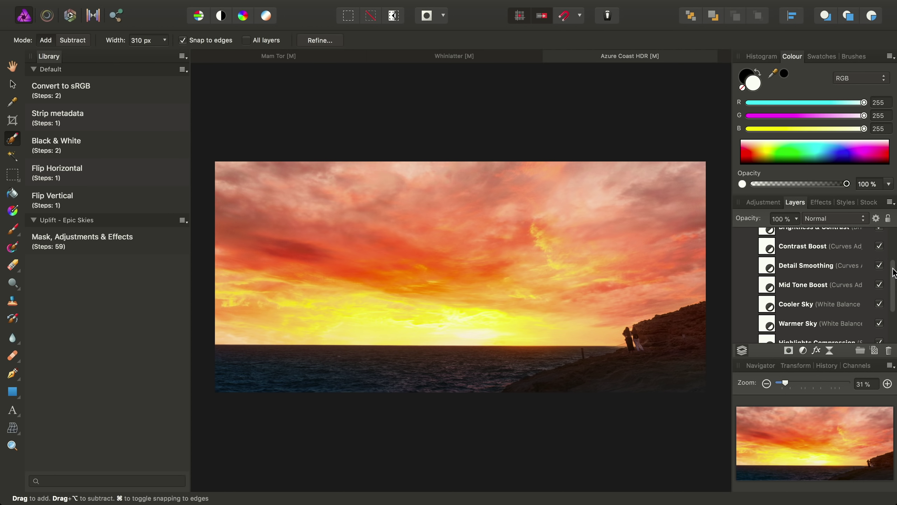
left_click(770, 287)
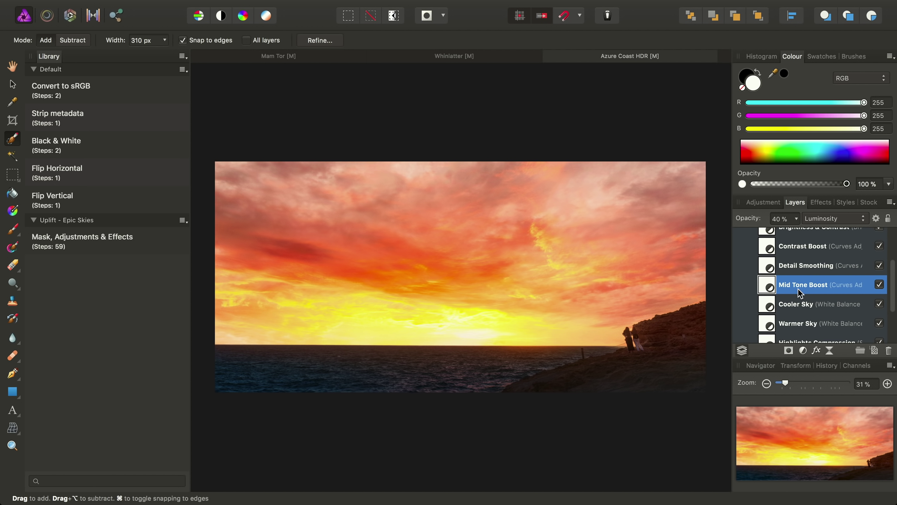
left_click(796, 219)
left_click_drag(795, 234, 870, 240)
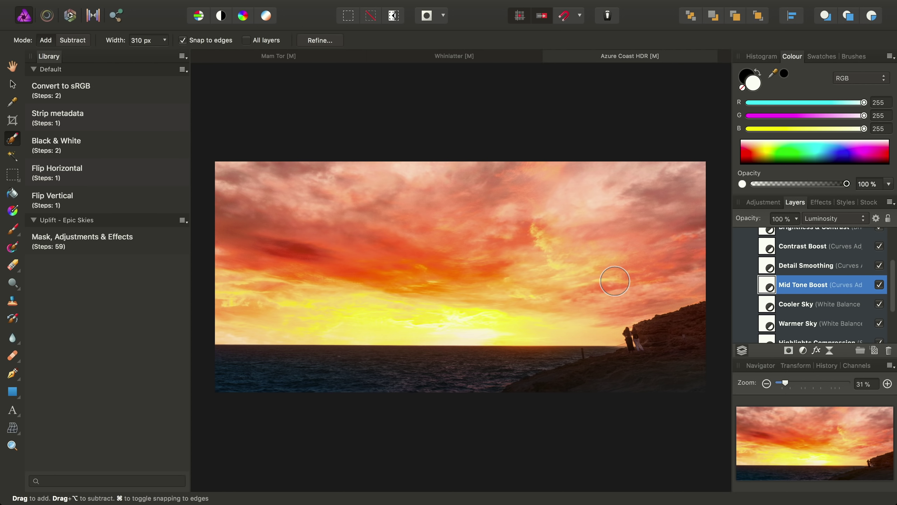
Set the opacity of the Warmer Sky white balance adjustment to 33%
left_click(772, 328)
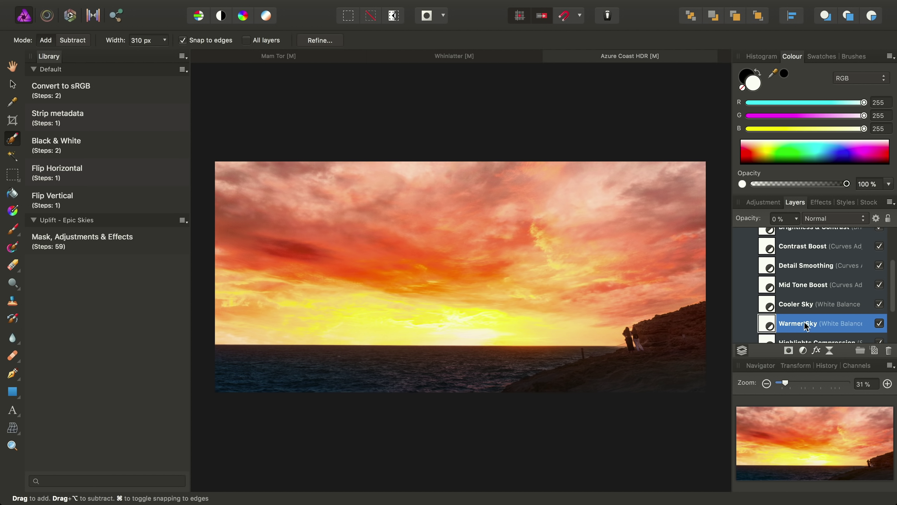
left_click(797, 219)
left_click_drag(781, 233, 819, 236)
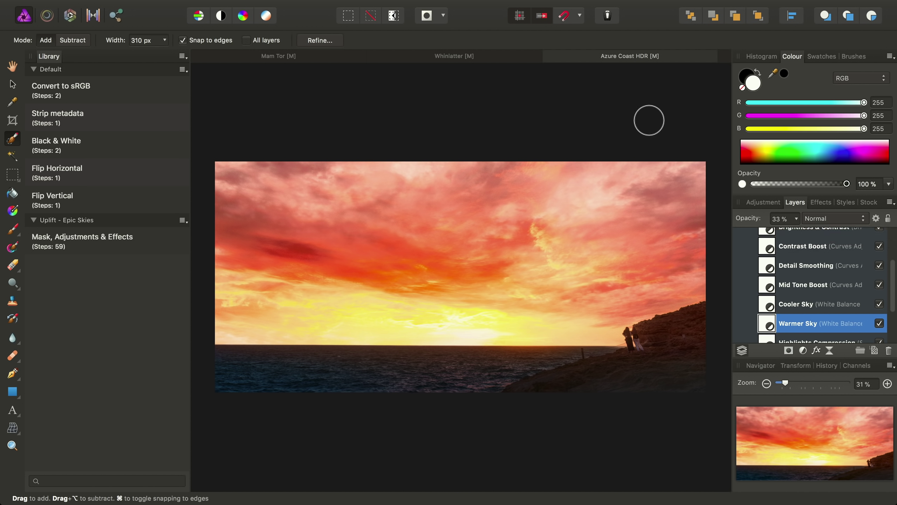